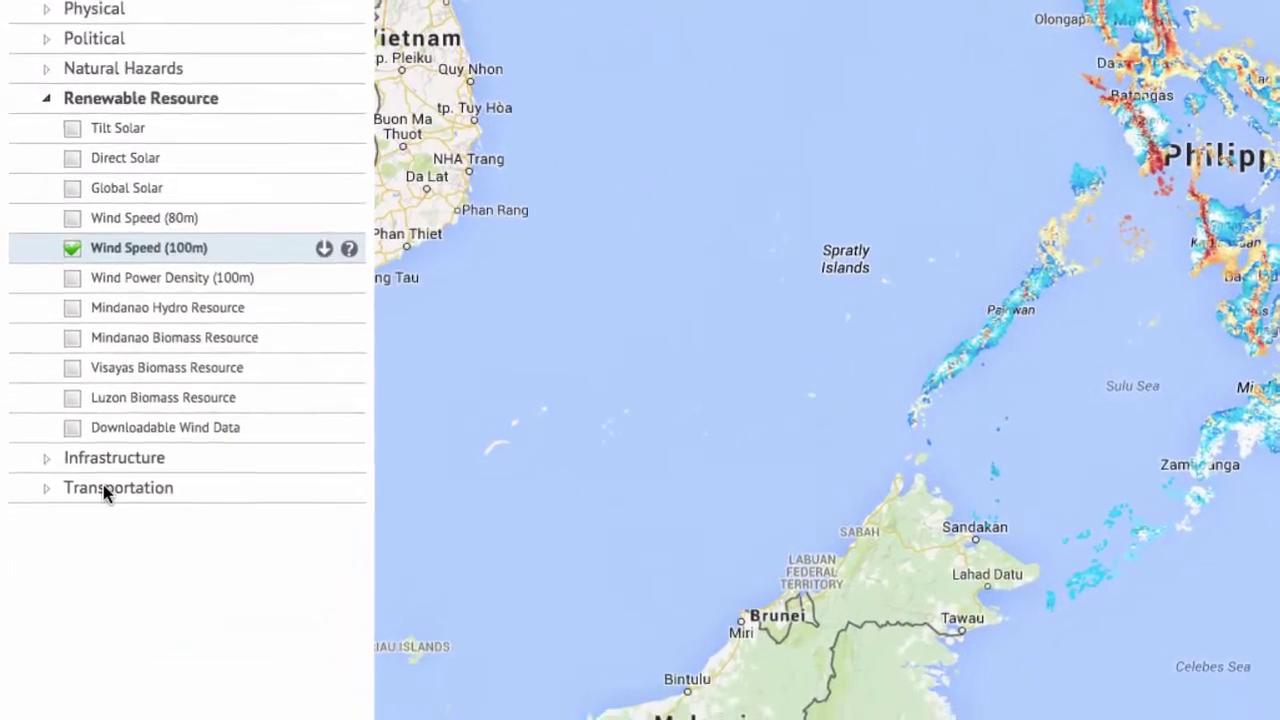
- Show the Power Plants and Transmission Lines layers from the Philippines Infrastructure group on the map
click(46, 460)
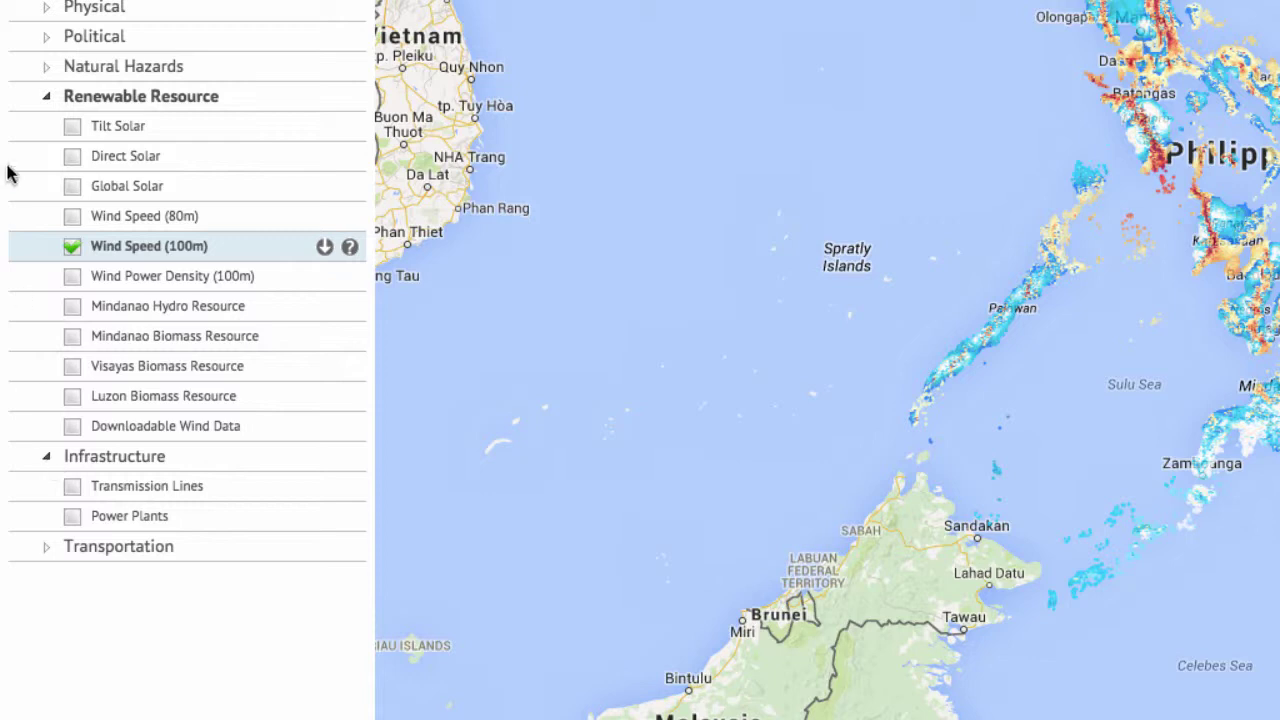
click(50, 464)
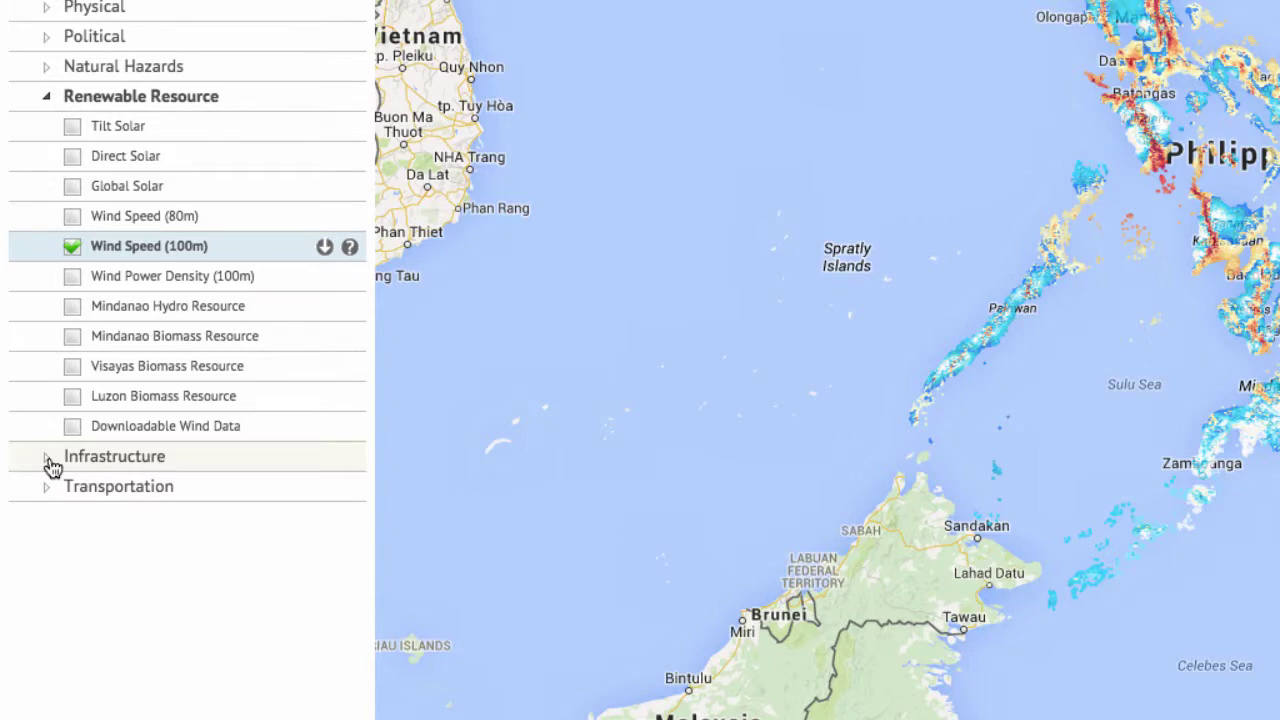
click(50, 463)
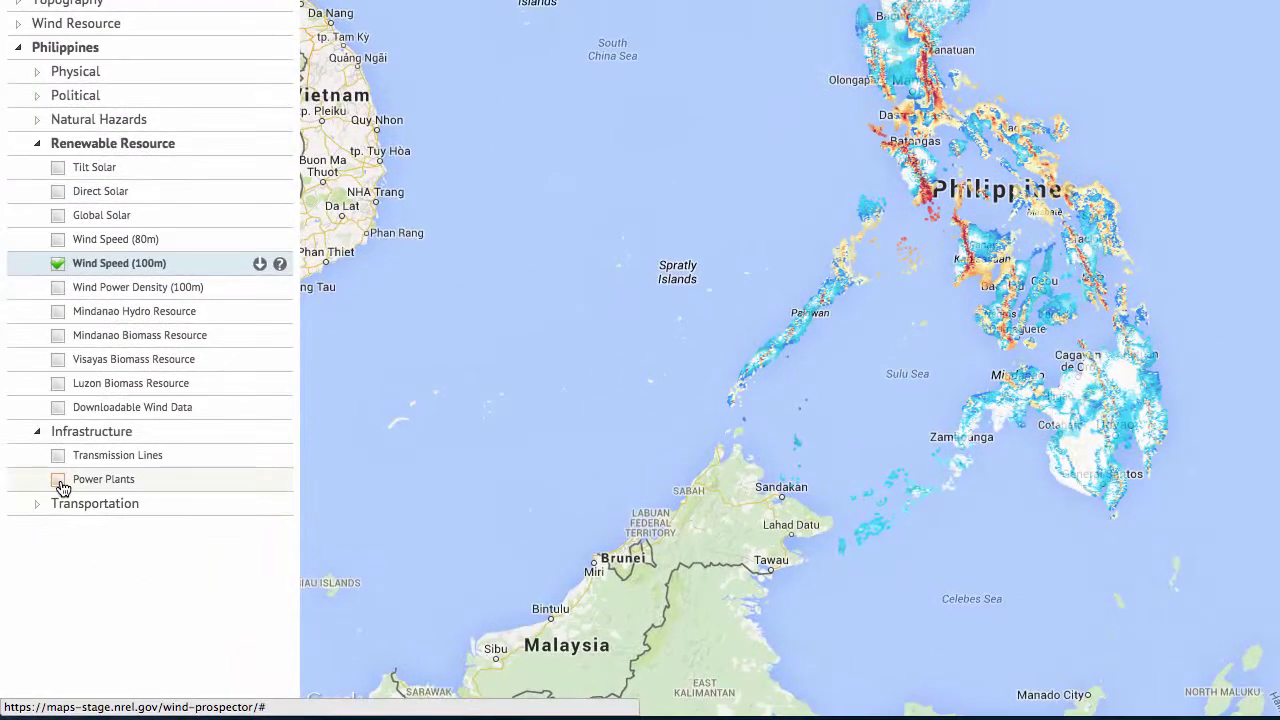
click(58, 481)
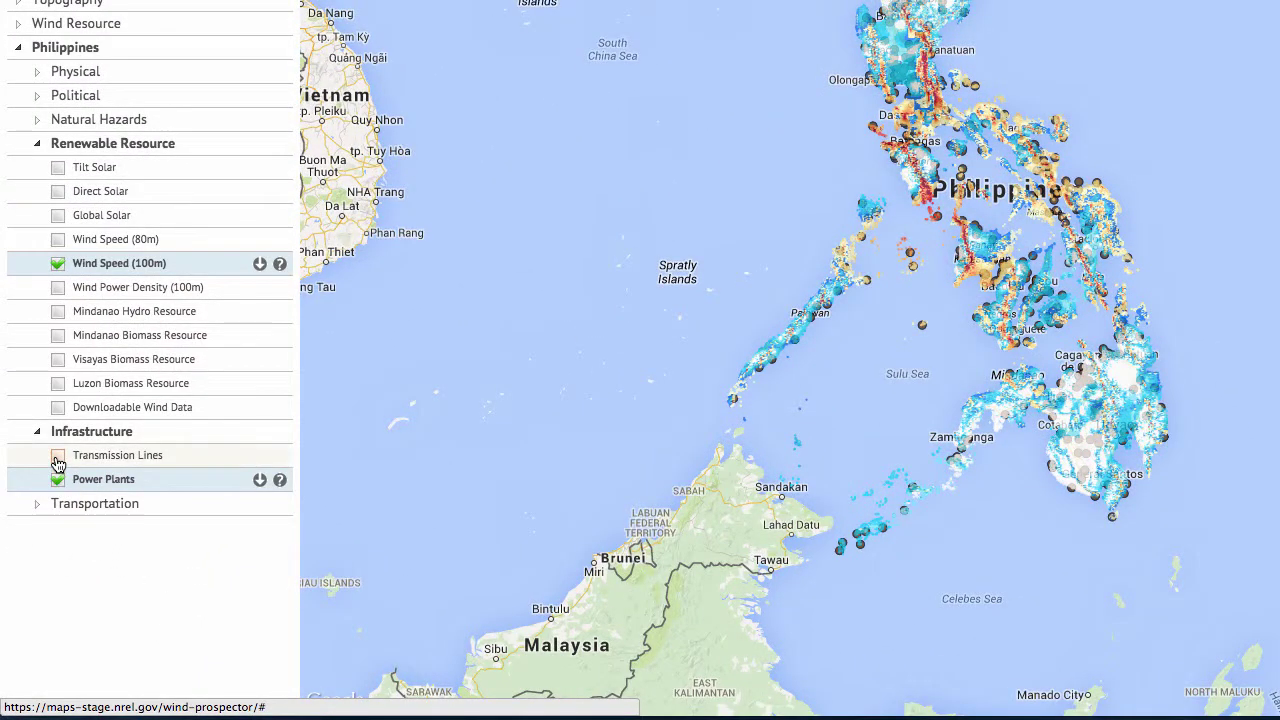
click(58, 462)
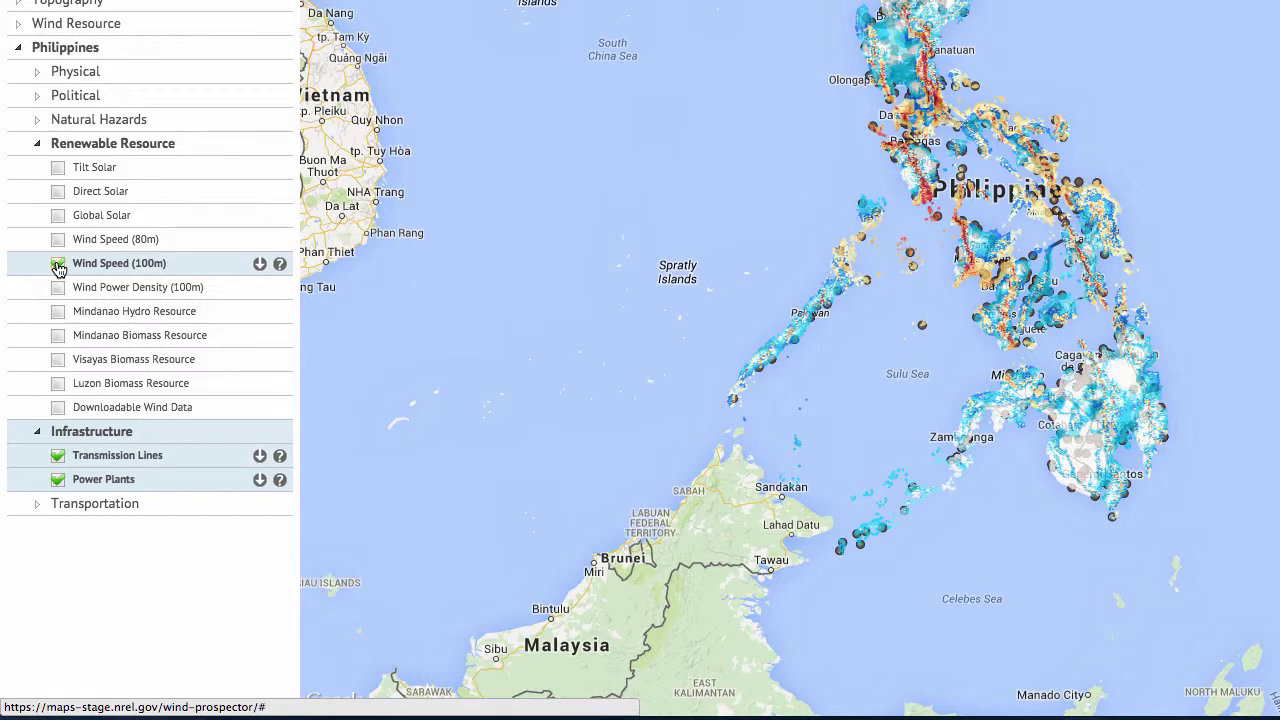
- Hide the Wind Speed (100m) layer to view the infrastructure alone, and show it again
click(58, 266)
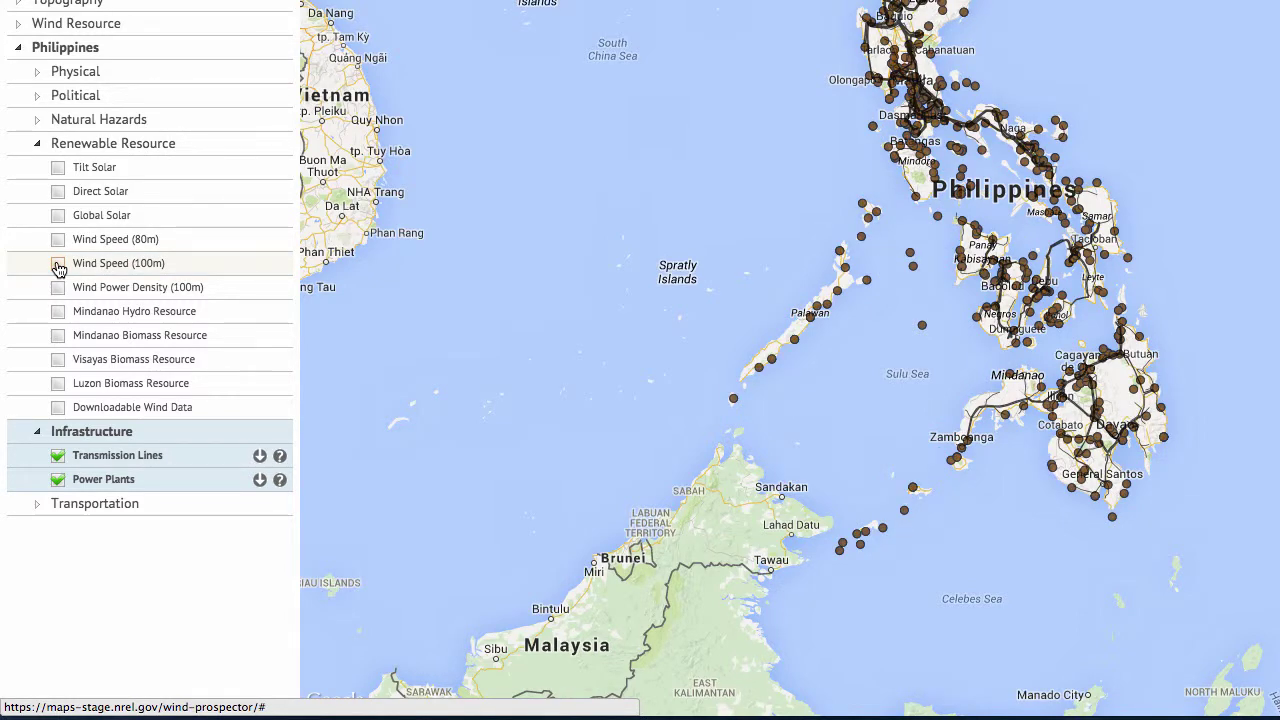
click(58, 266)
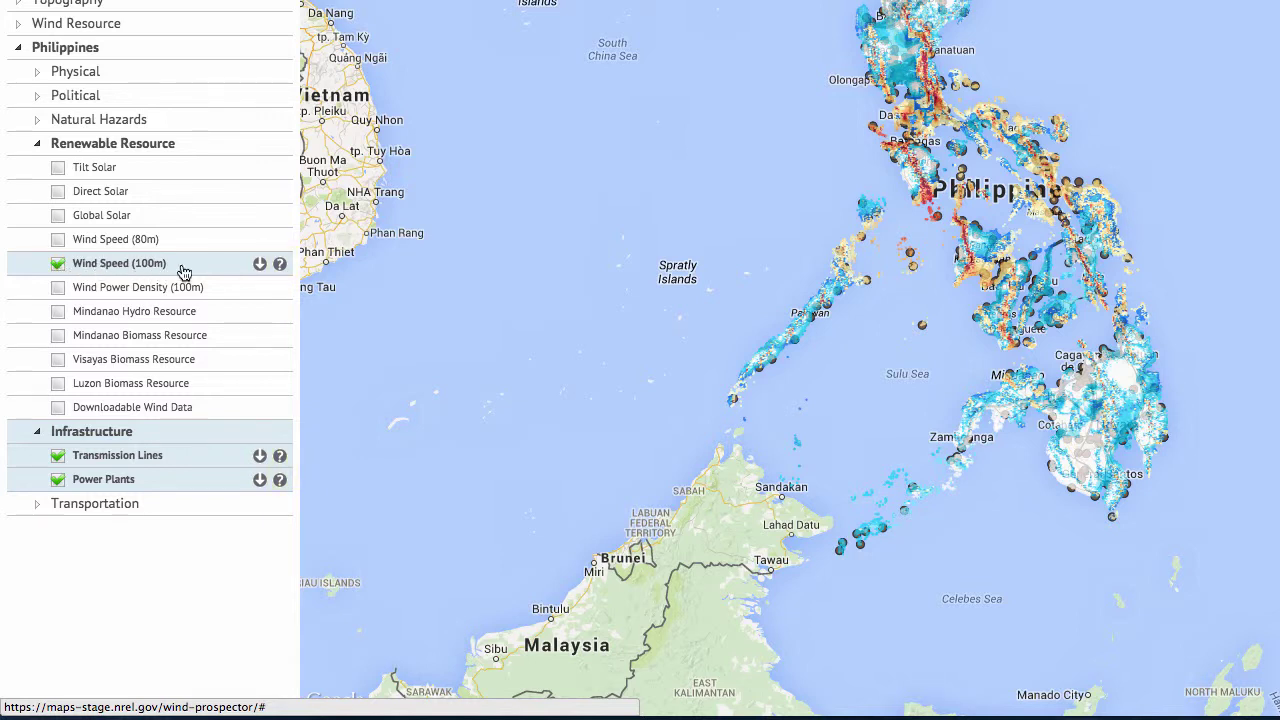
- Read the descriptions of the Wind Speed (100m) and Transmission Lines layers
click(279, 265)
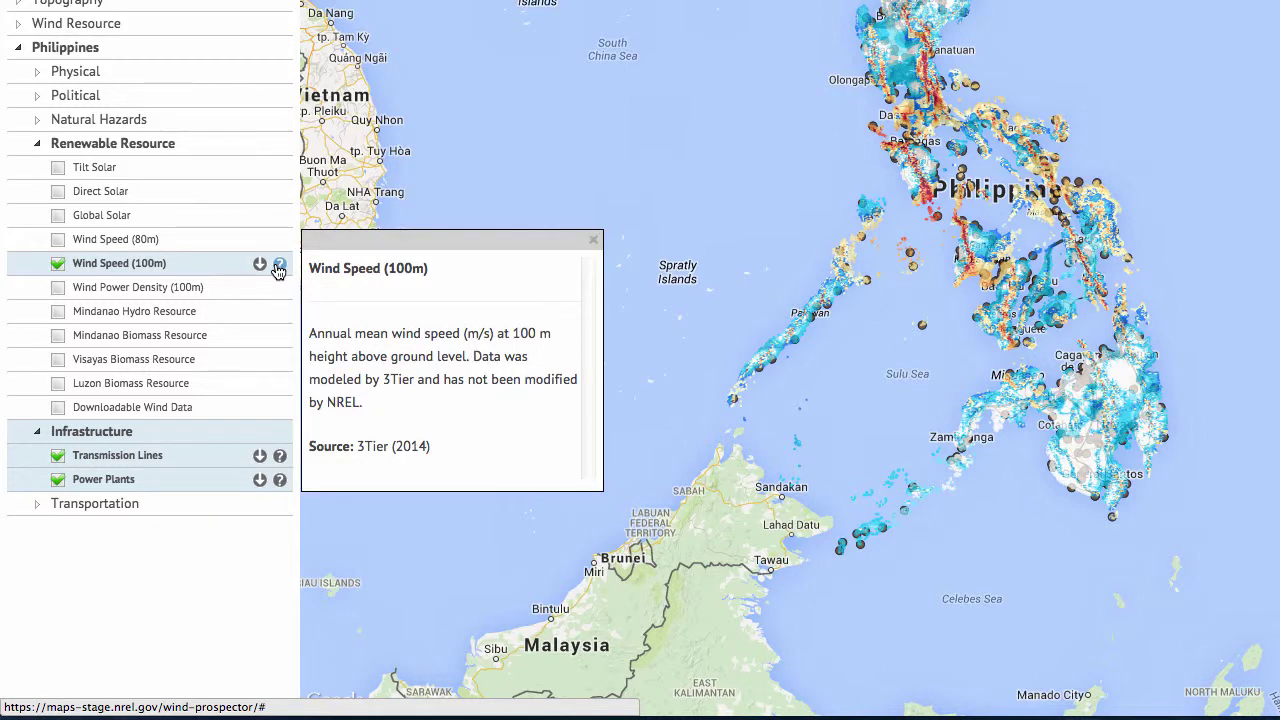
click(594, 243)
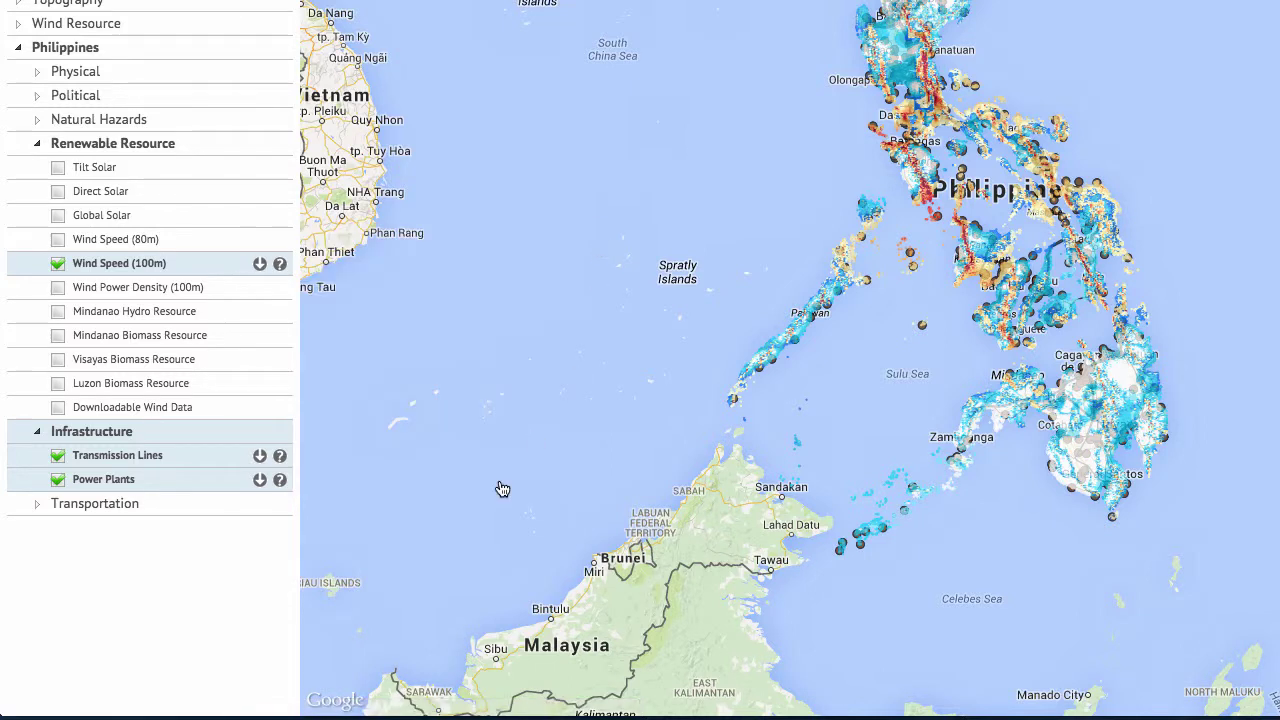
click(280, 457)
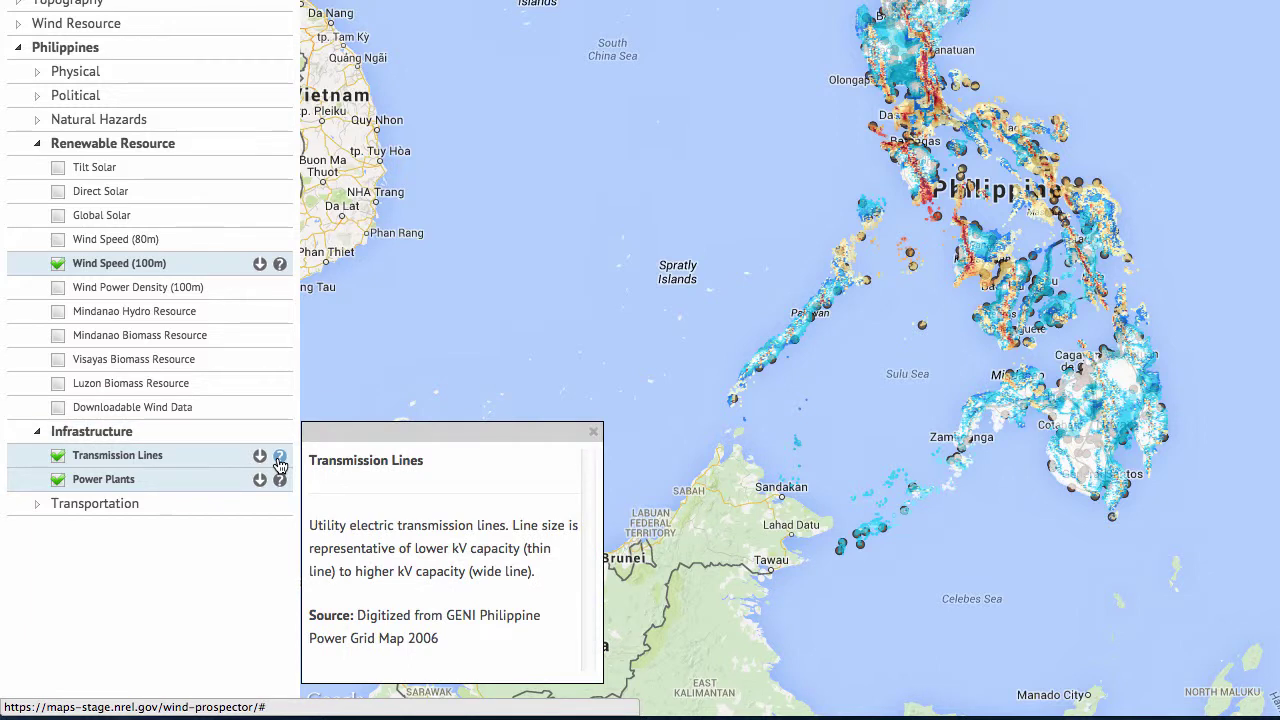
click(594, 434)
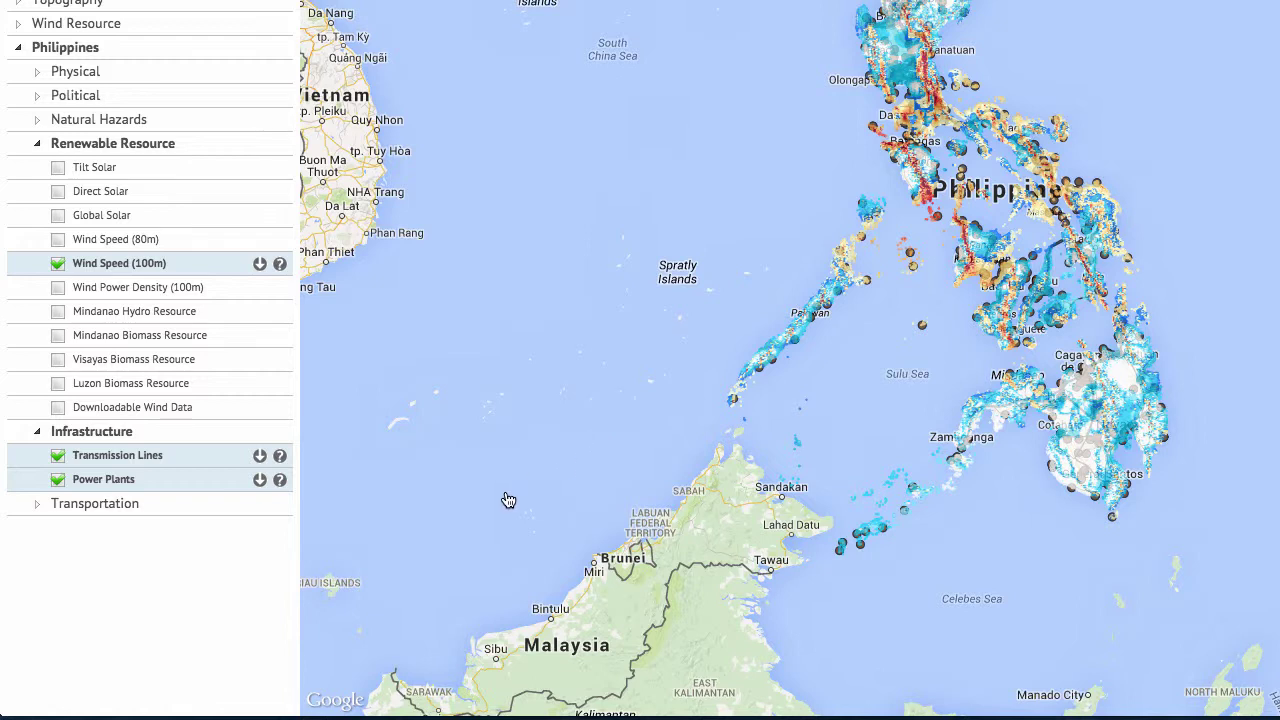
click(259, 480)
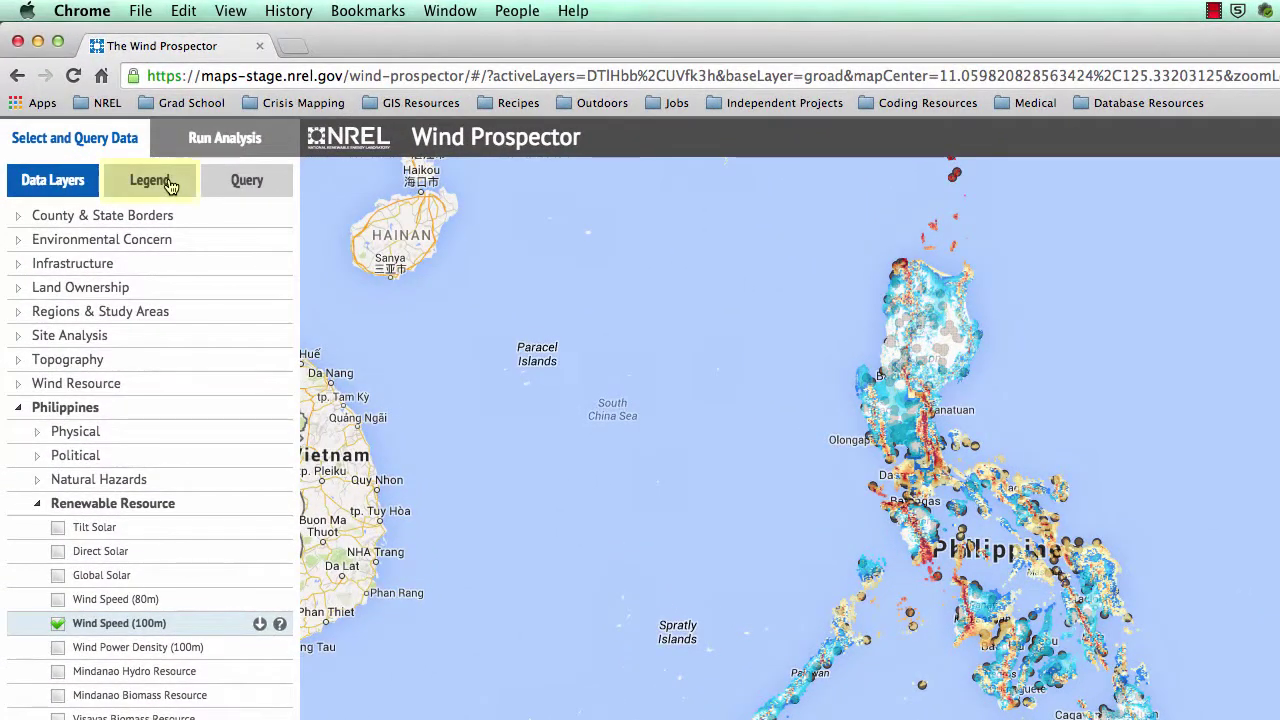
- In the legend, set the Wind Speed (100m) layer's transparency to 71%, and move the layer below Power Plants and back above it
click(115, 124)
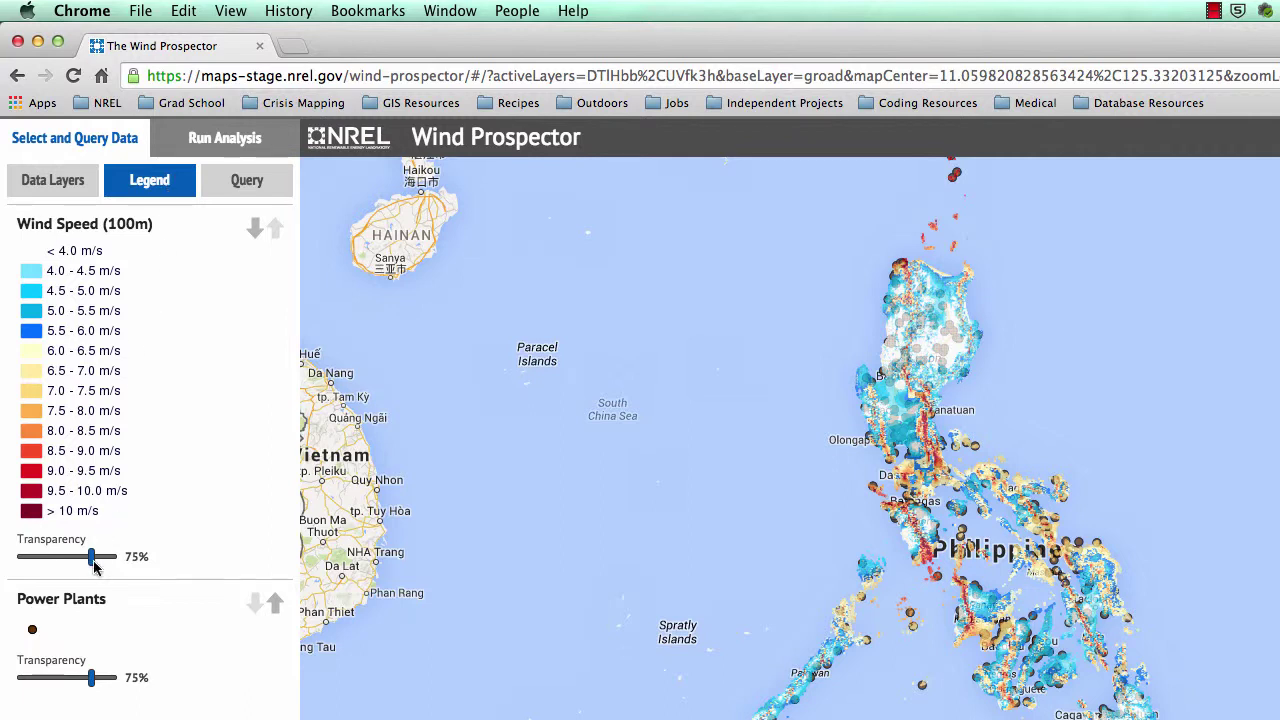
mouse_move(92, 563)
mouse_down()
mouse_move(25, 563)
mouse_move(93, 562)
mouse_up()
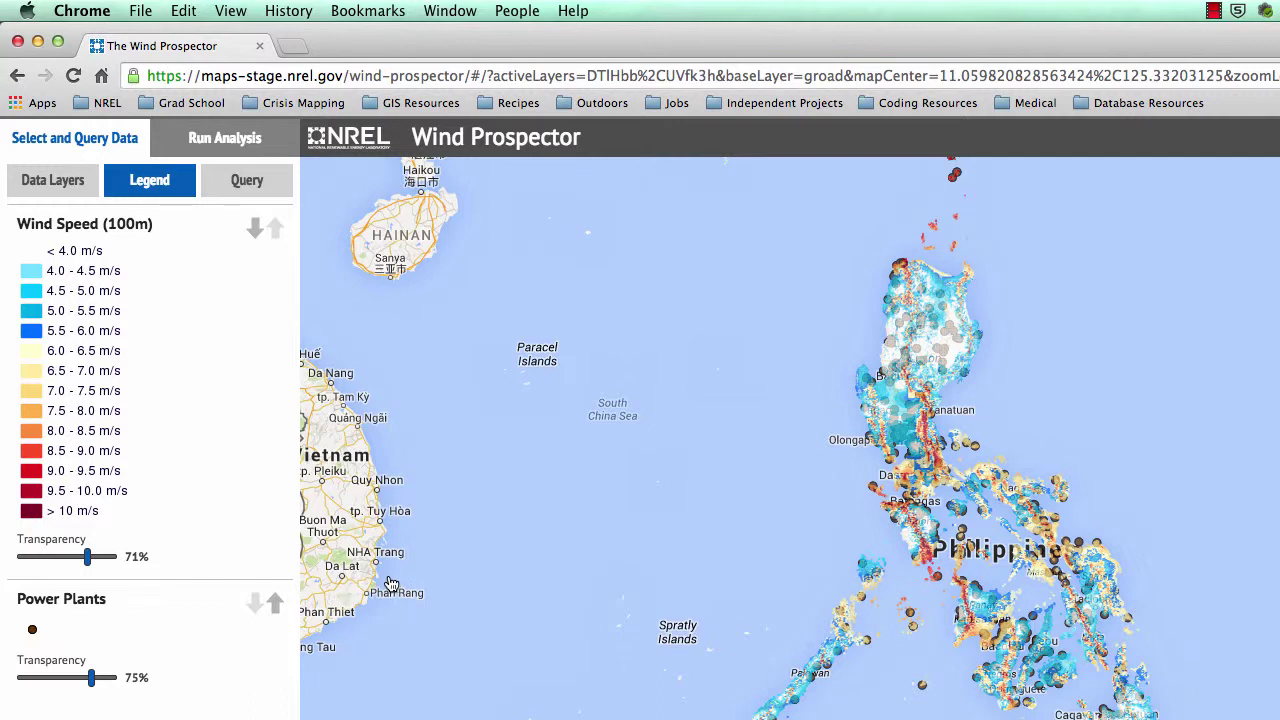
click(256, 237)
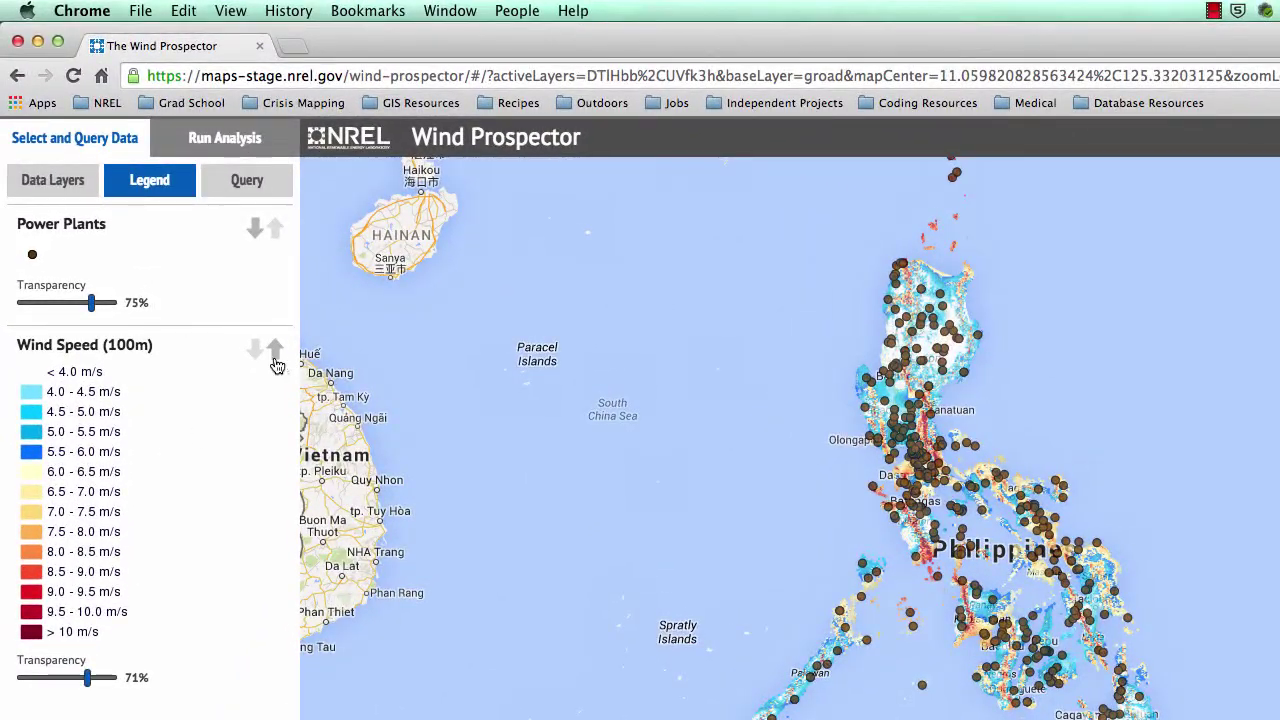
click(274, 352)
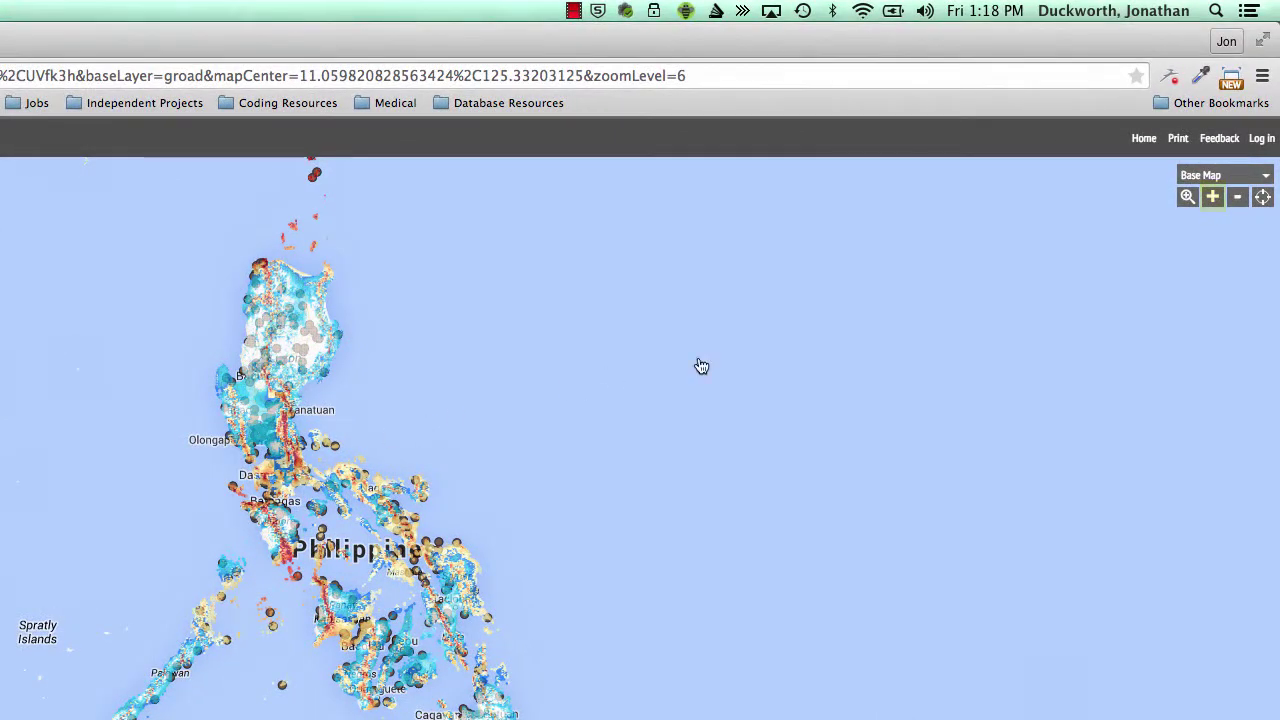
- Examine the wind speed and power plant layers over the central Philippines up close, and return to the whole-country view
click(1213, 199)
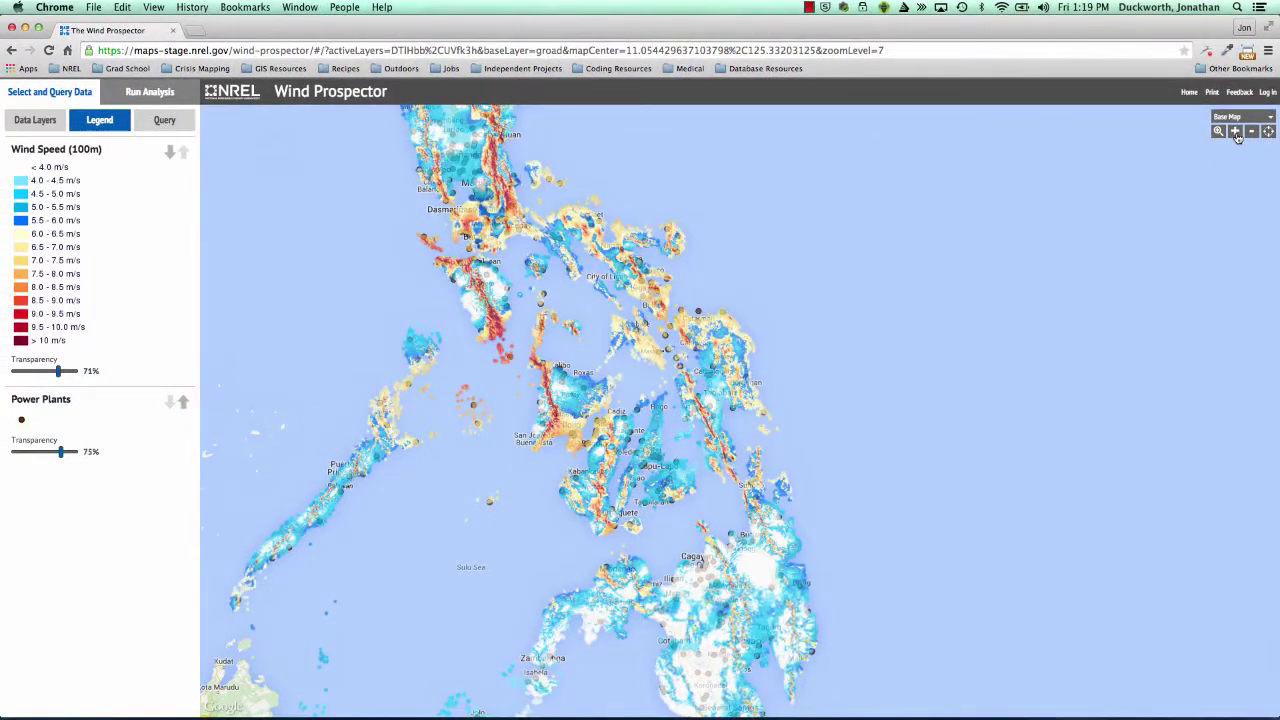
click(1236, 133)
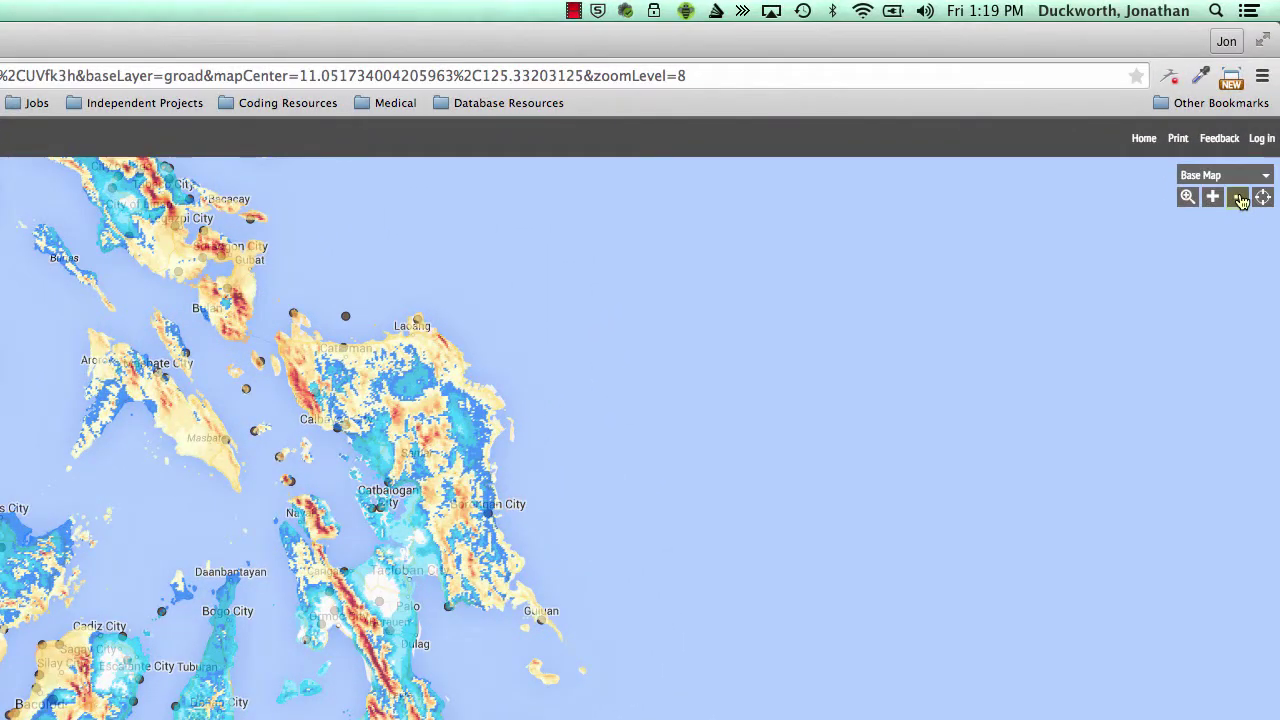
click(1240, 200)
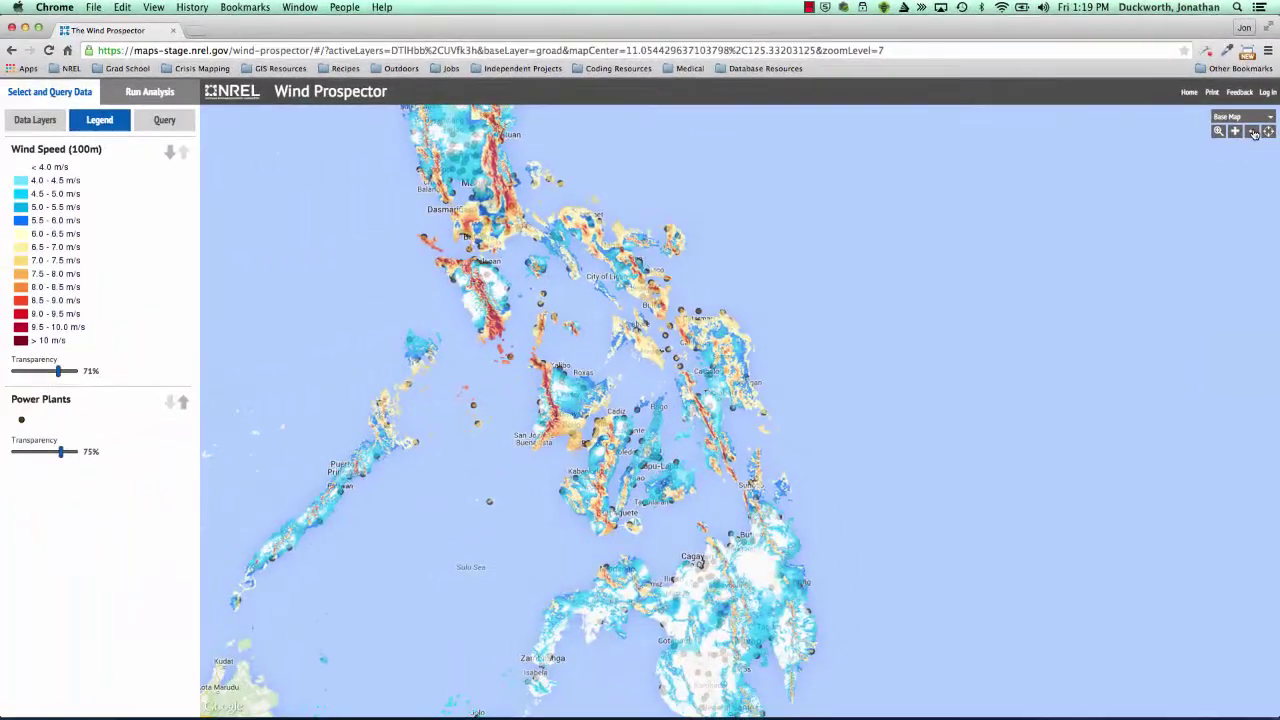
click(1253, 132)
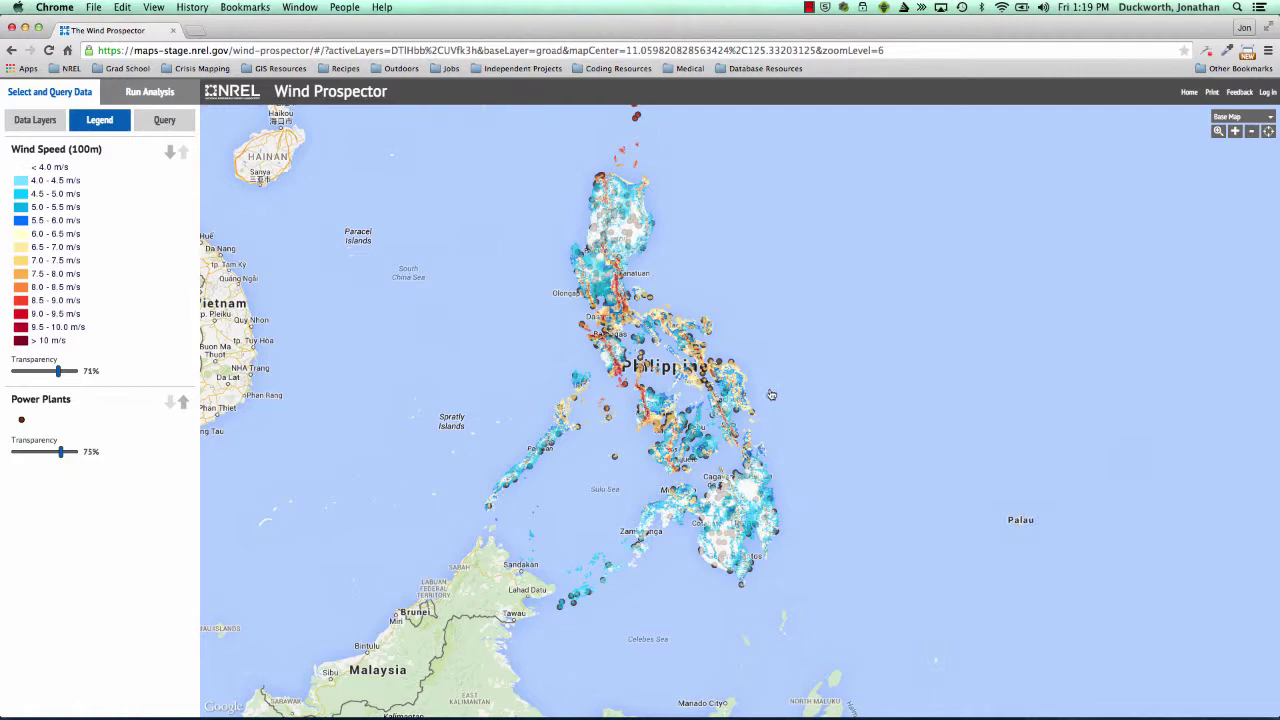
scroll(731, 390, up, 1)
scroll(731, 390, up, 1)
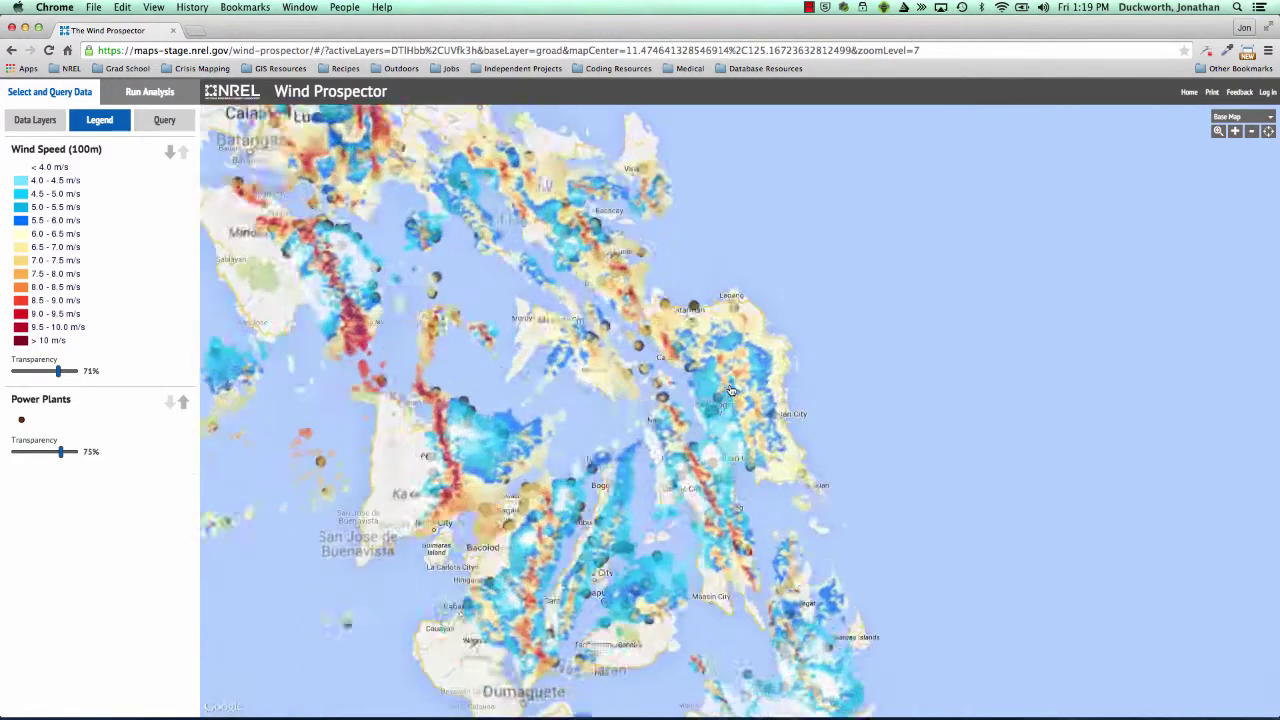
scroll(731, 390, down, 1)
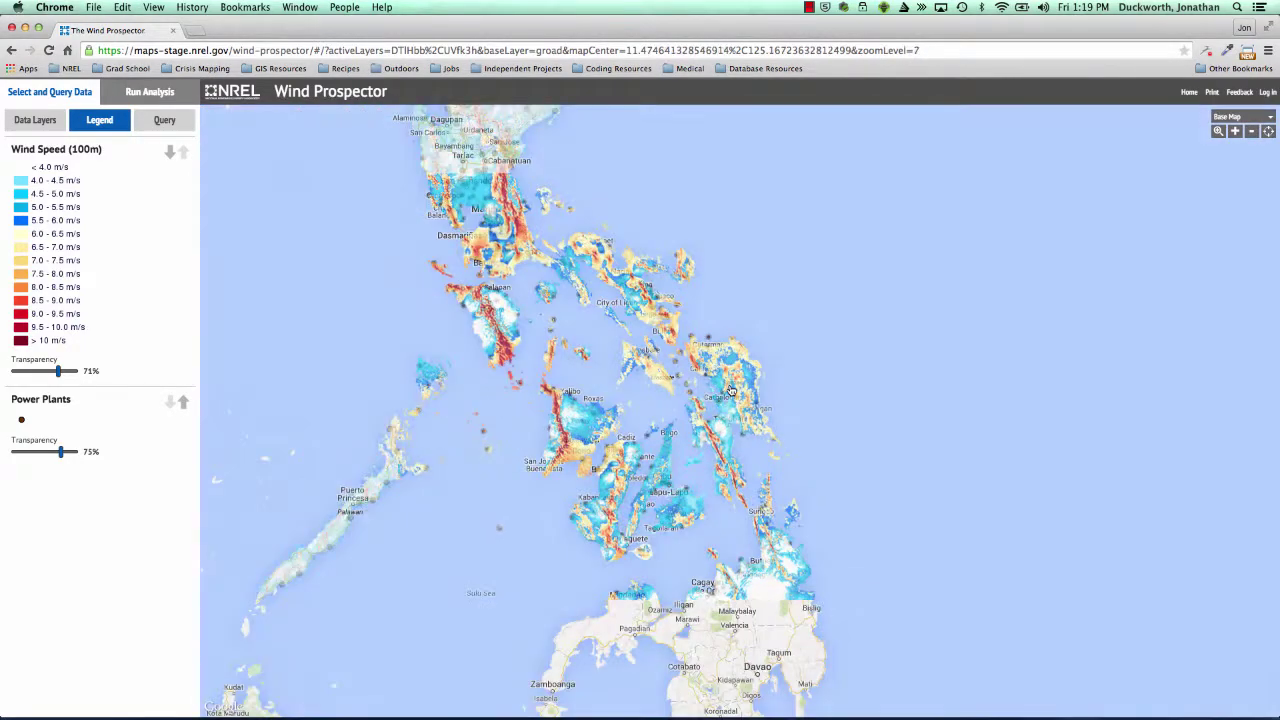
scroll(731, 390, down, 1)
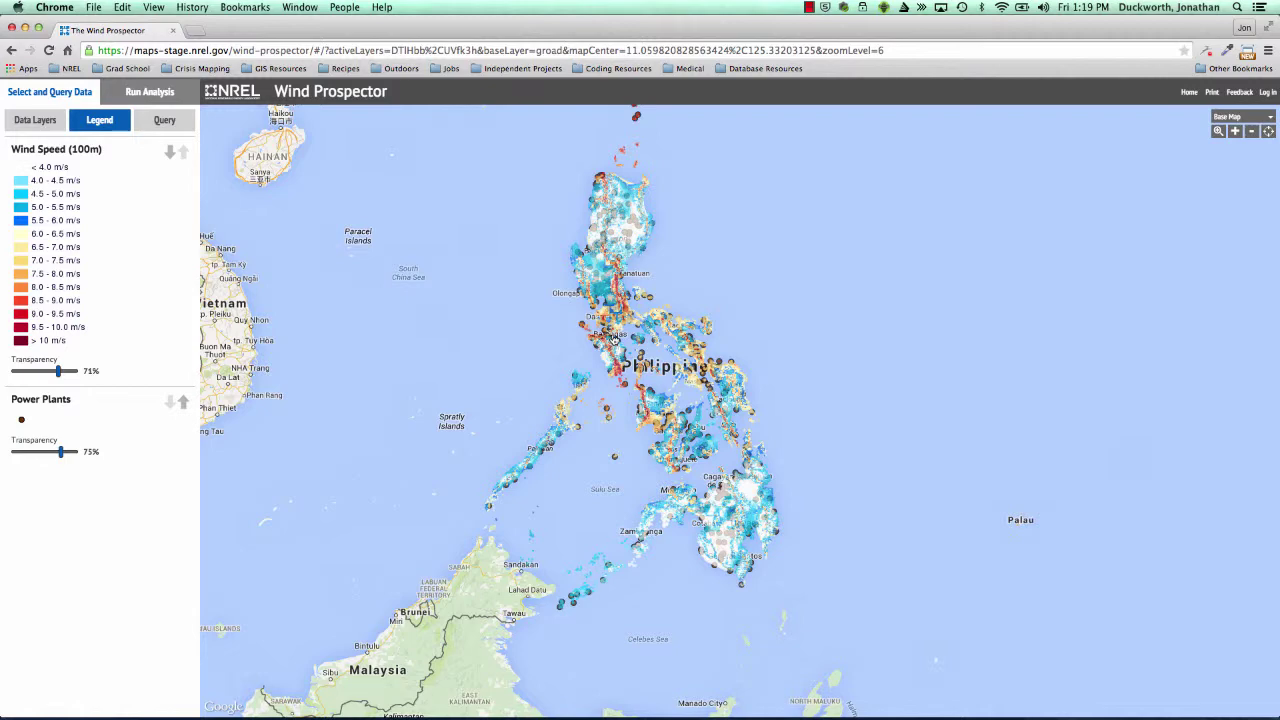
- Enlarge southern Luzon on the map and zoom to a rectangle drawn around Lucena and Tayabas City
scroll(613, 339, up, 1)
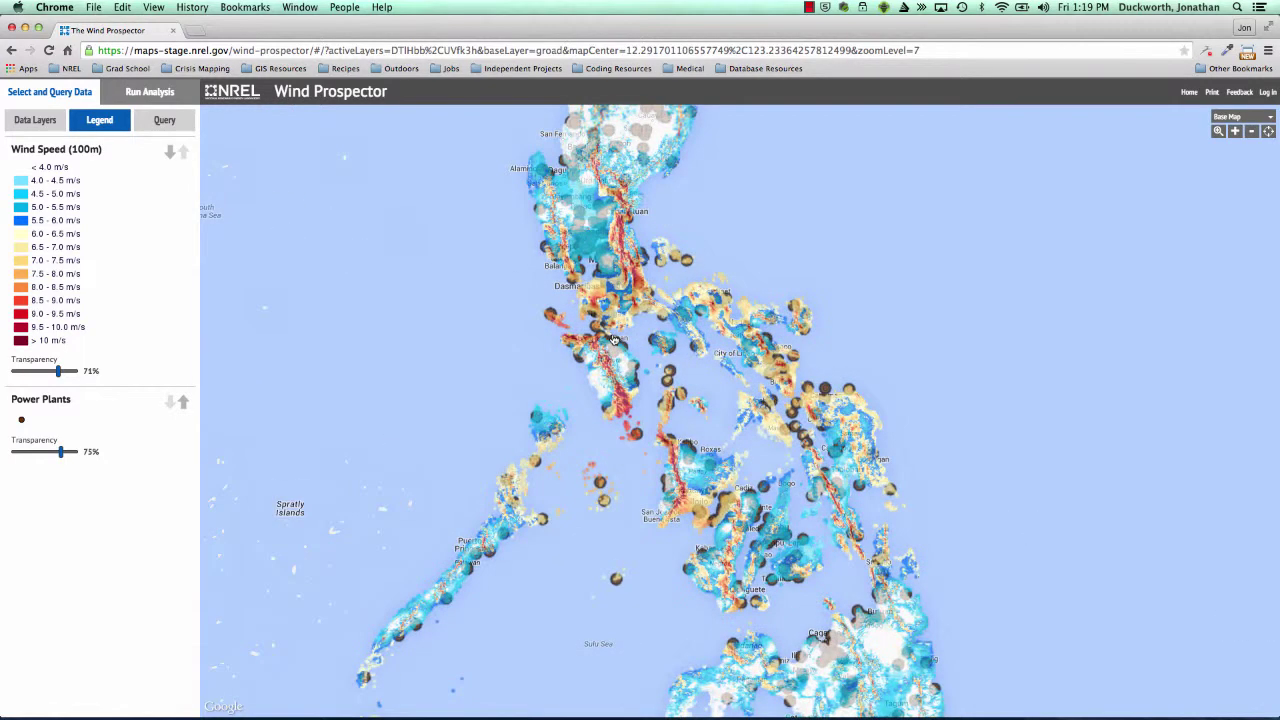
scroll(613, 339, up, 1)
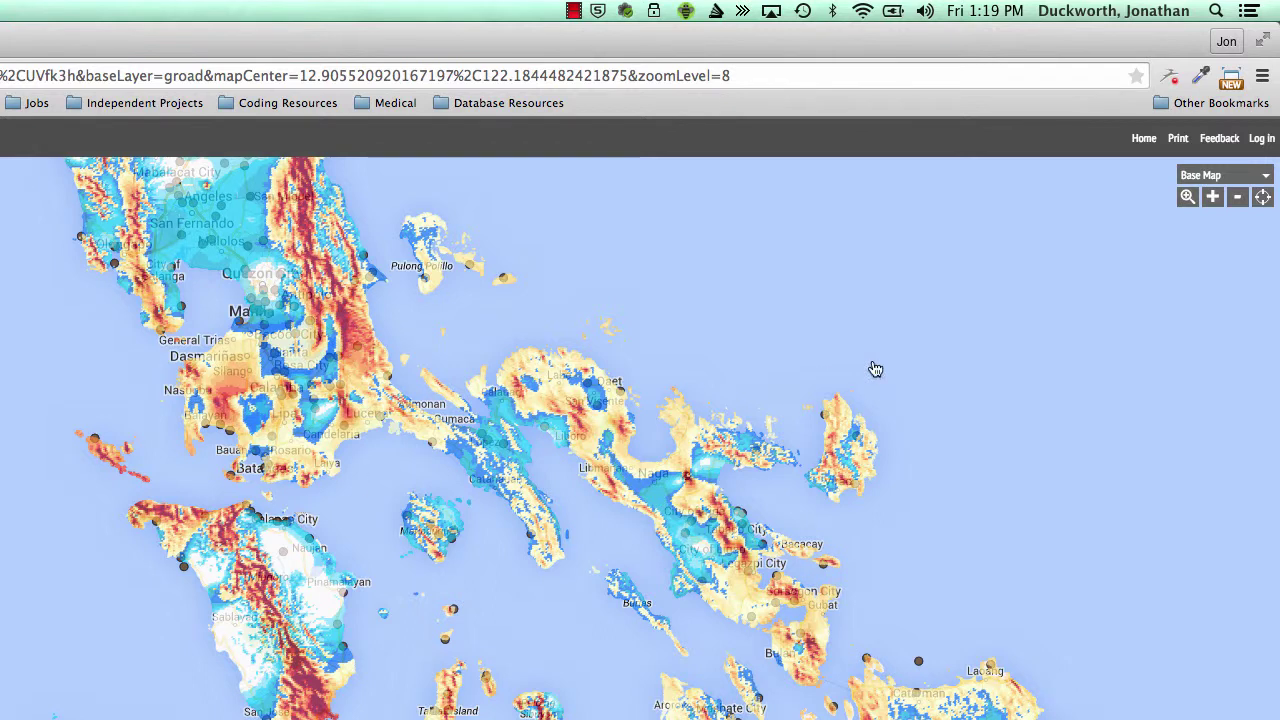
click(1187, 198)
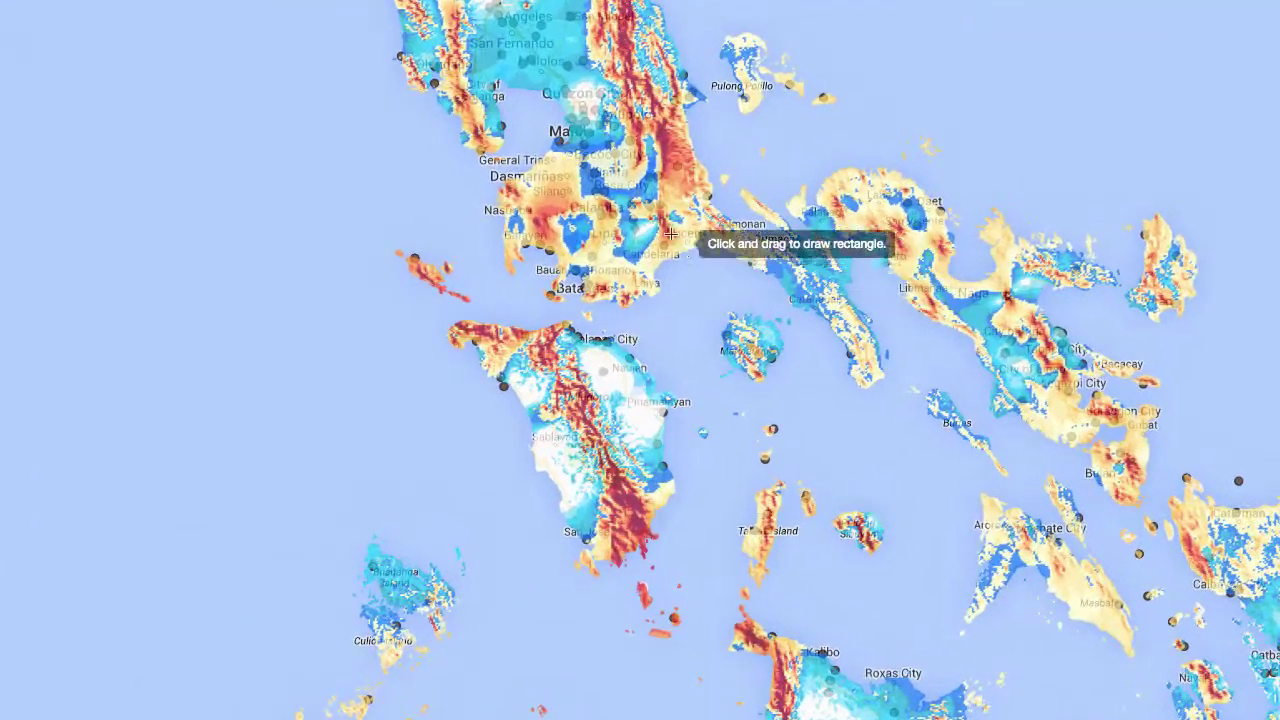
mouse_move(630, 196)
mouse_down()
mouse_move(779, 286)
mouse_move(808, 287)
mouse_move(804, 299)
mouse_up()
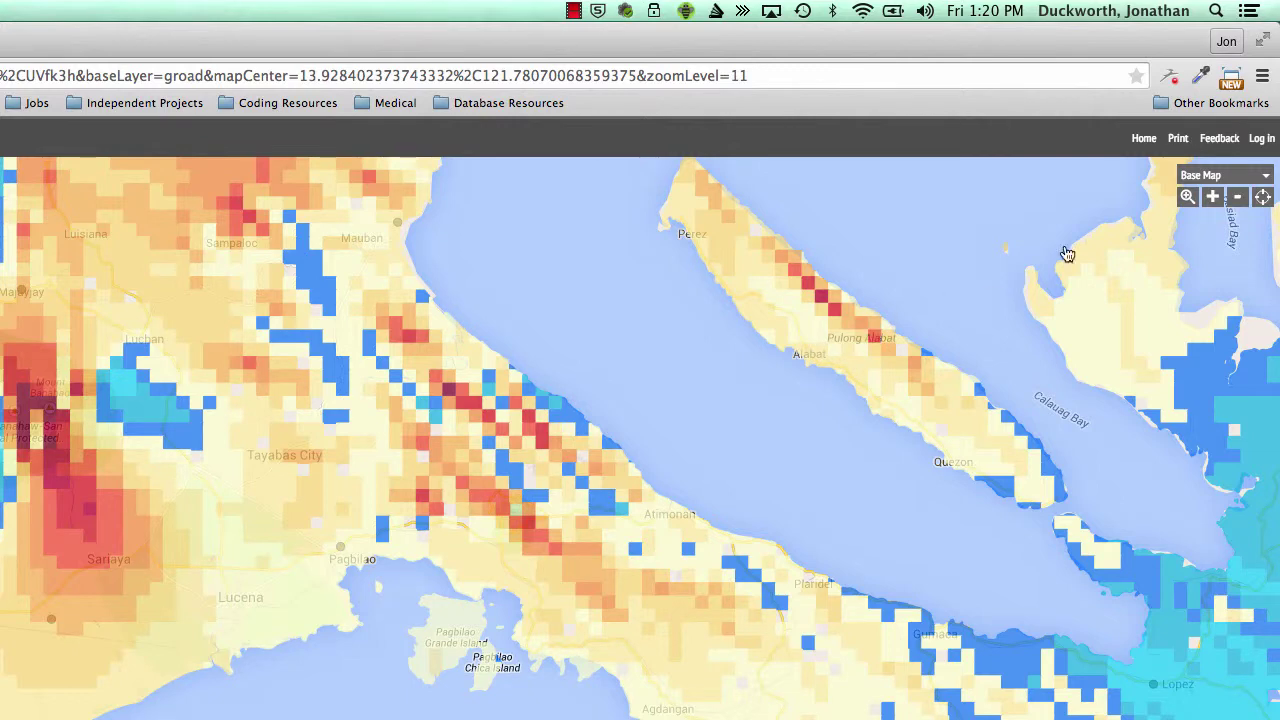
- Find the location "manila" on the map and bring the area east of it, around Antipolo, into view
click(1263, 199)
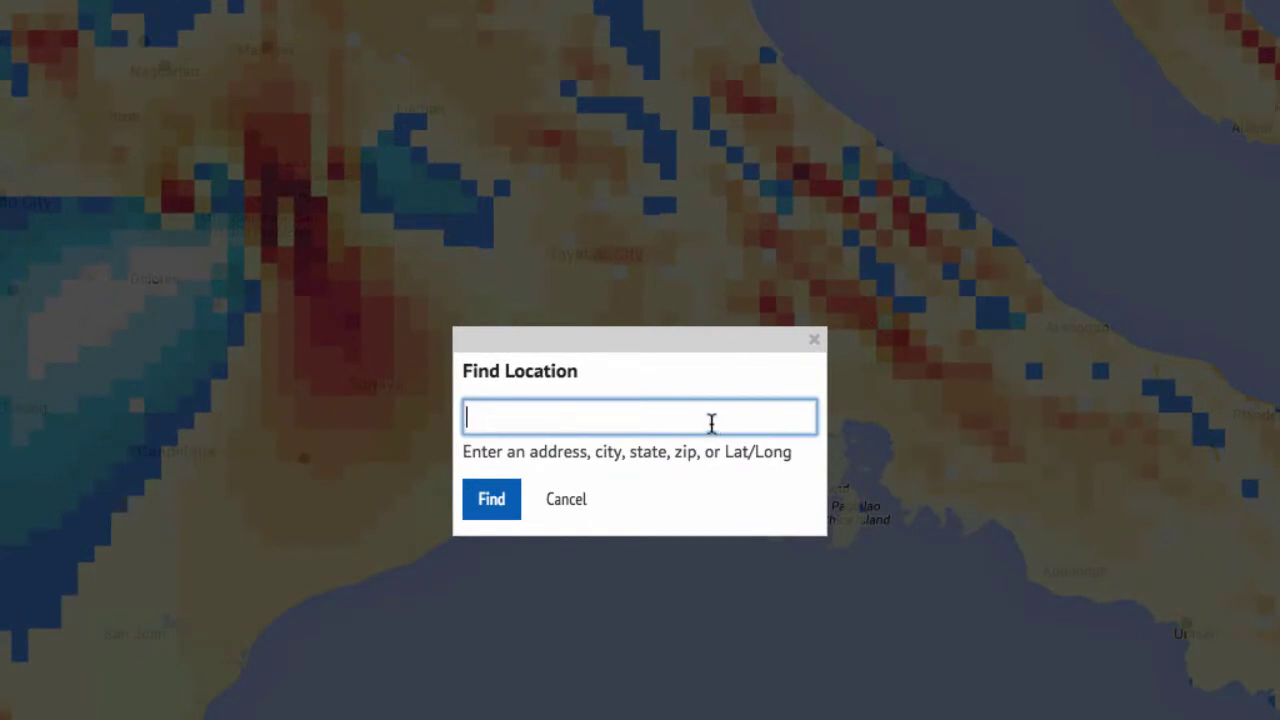
text(manila)
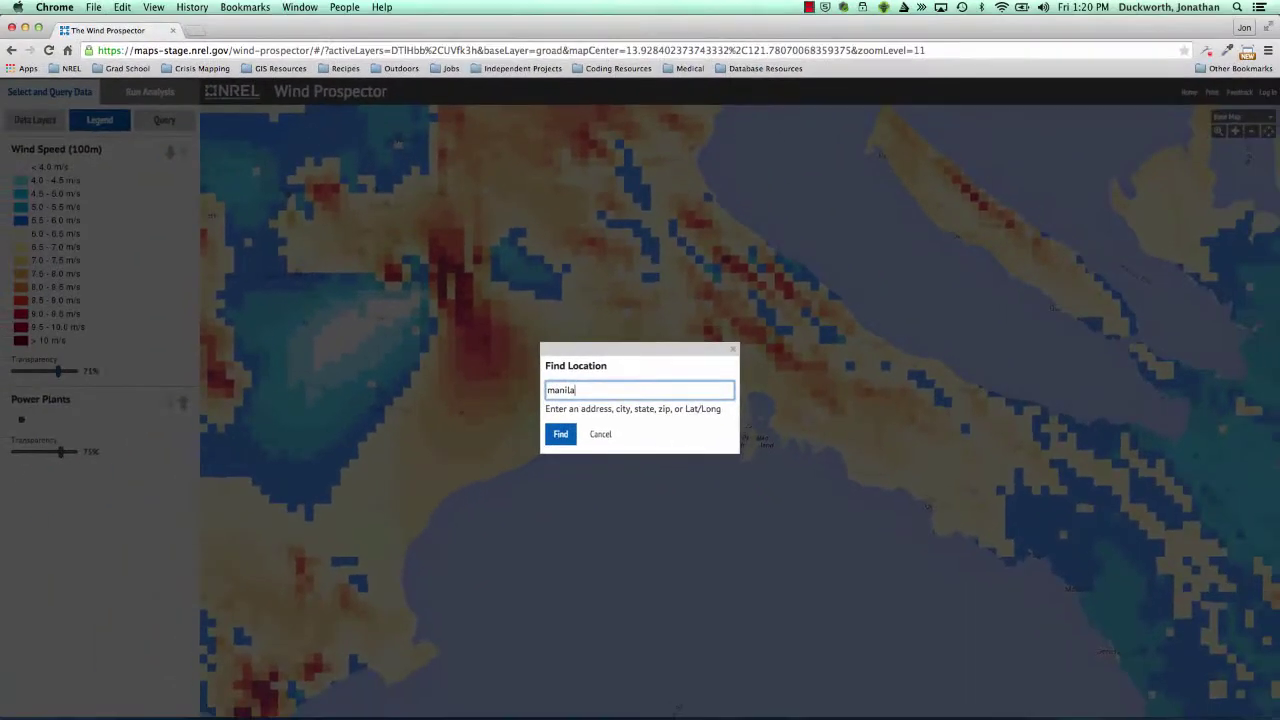
key(Return)
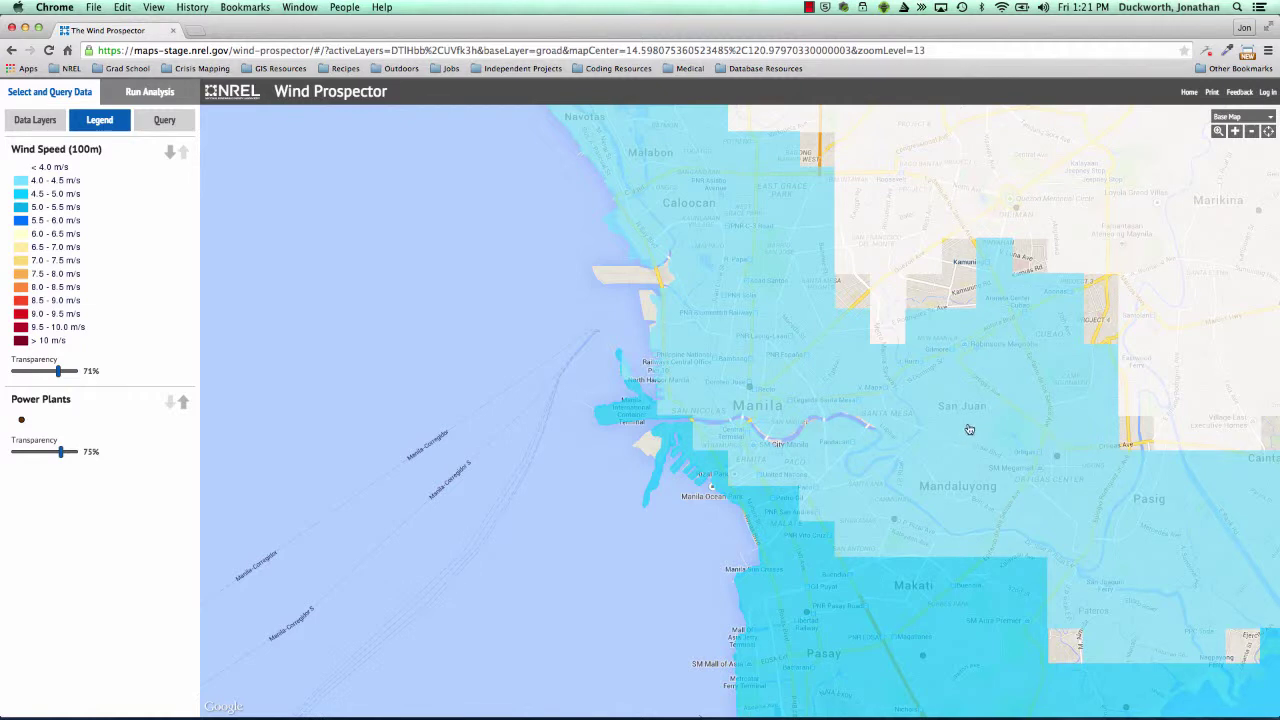
drag(931, 429, 400, 409)
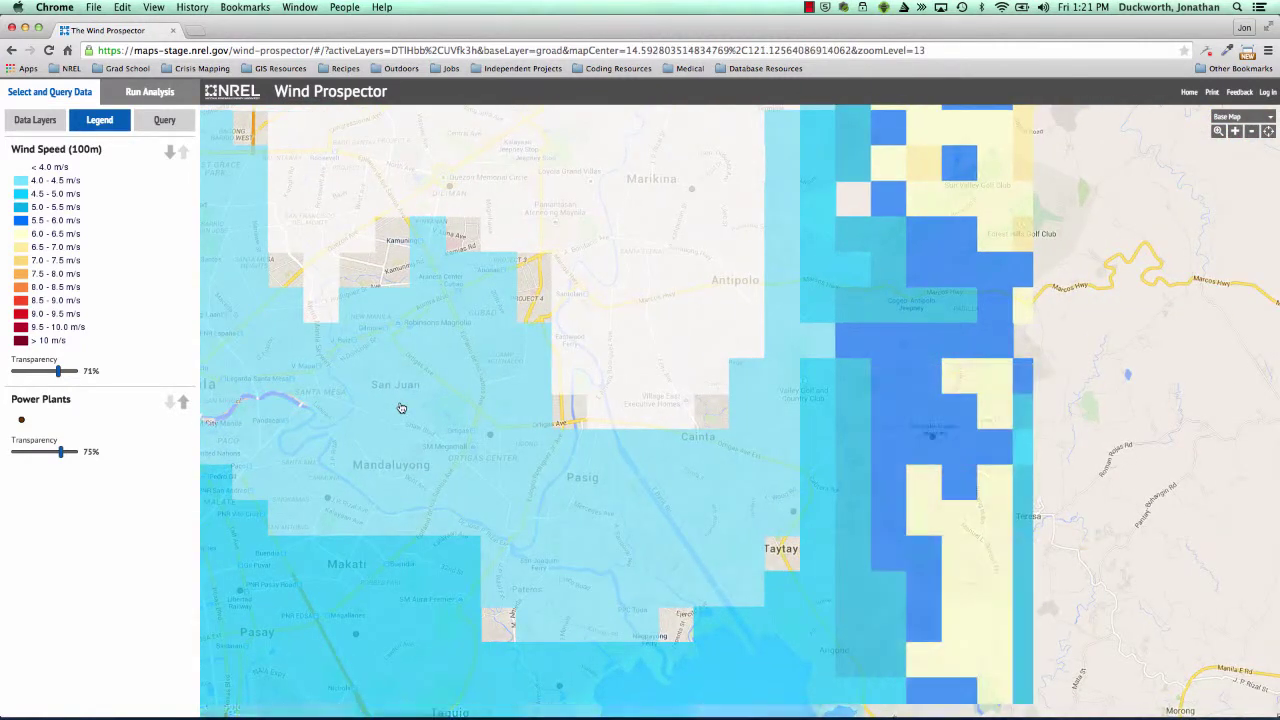
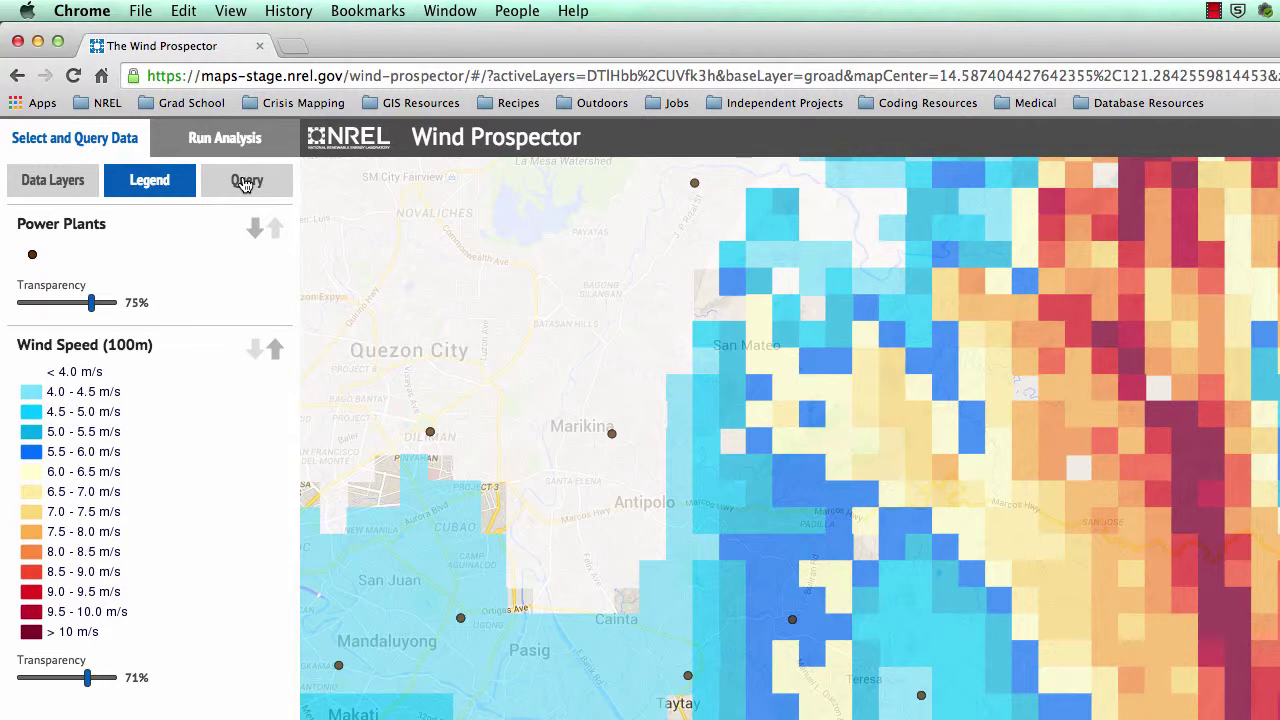
- Run a region query over a rectangle from northwest of Marikina to the area around Baras and Tanay
click(246, 182)
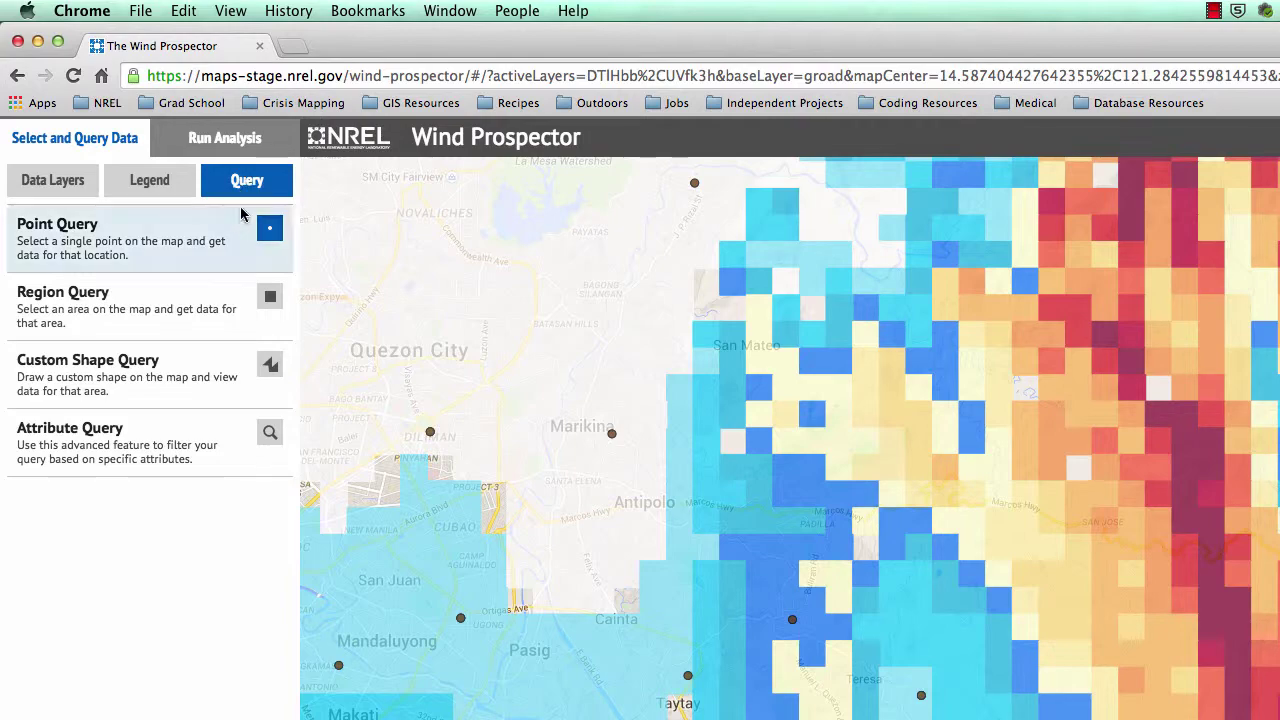
click(267, 300)
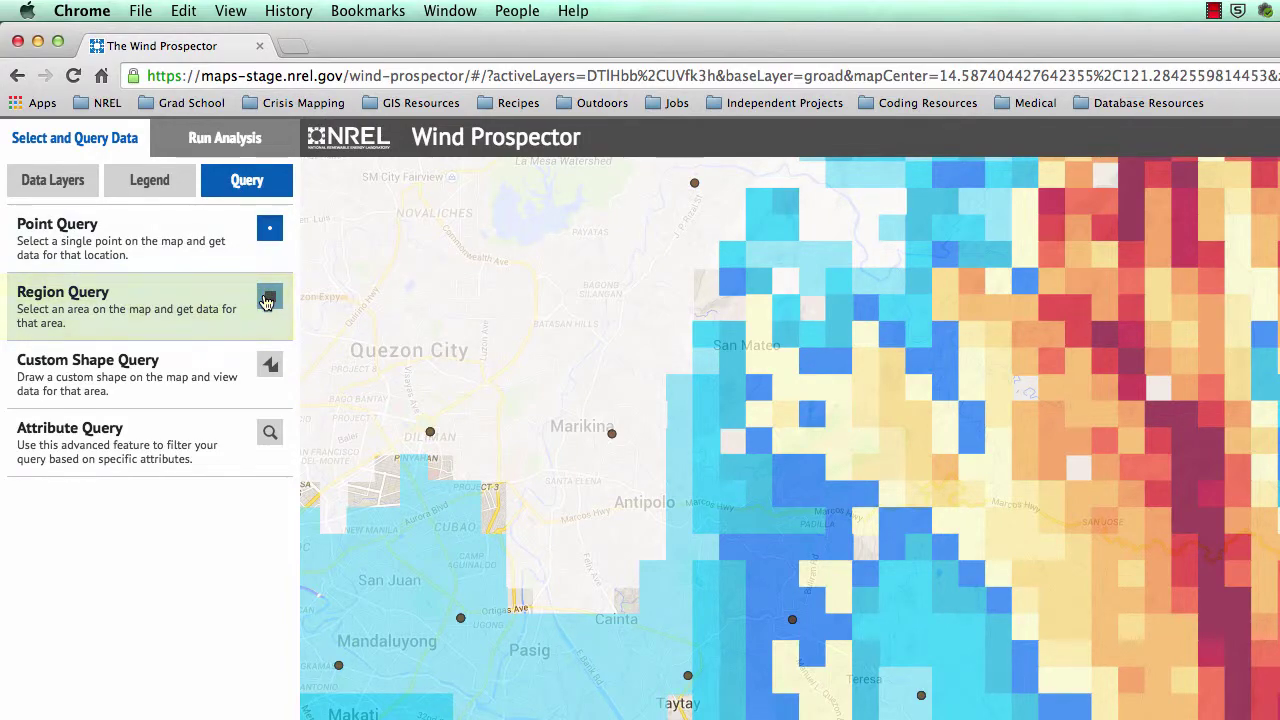
click(267, 300)
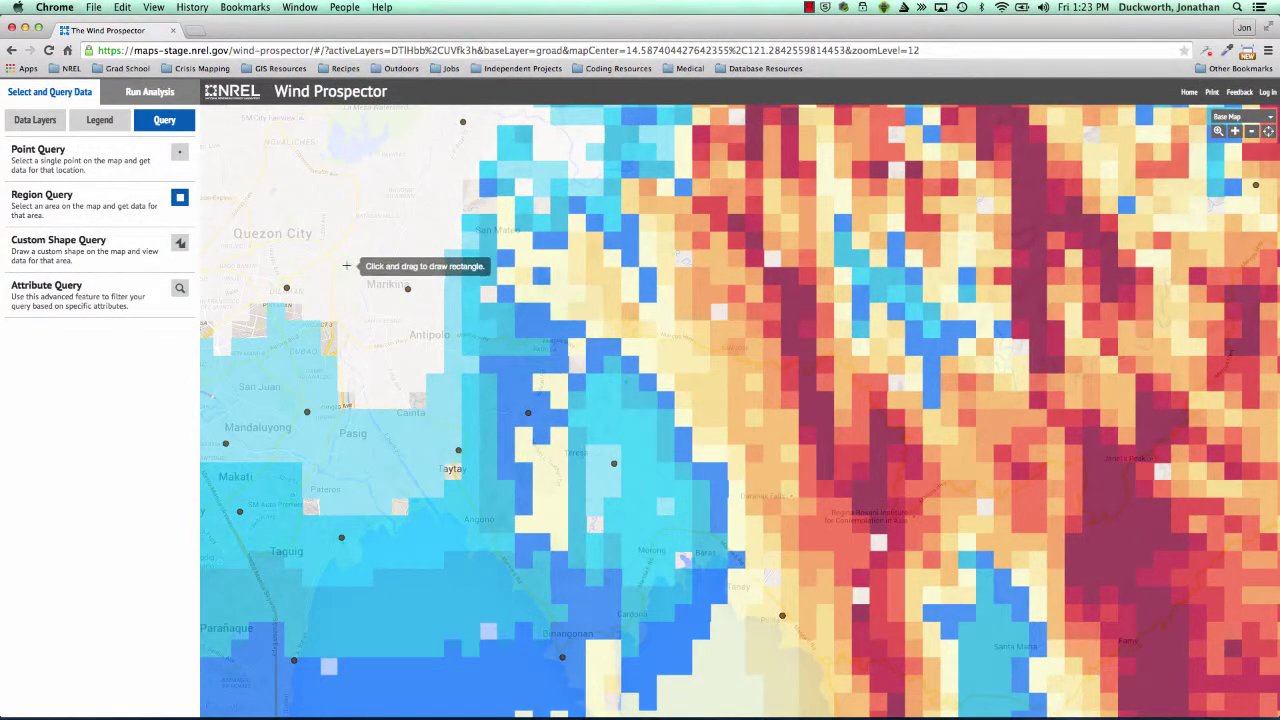
mouse_move(346, 265)
mouse_down()
mouse_move(447, 412)
mouse_move(605, 500)
mouse_move(776, 564)
mouse_up()
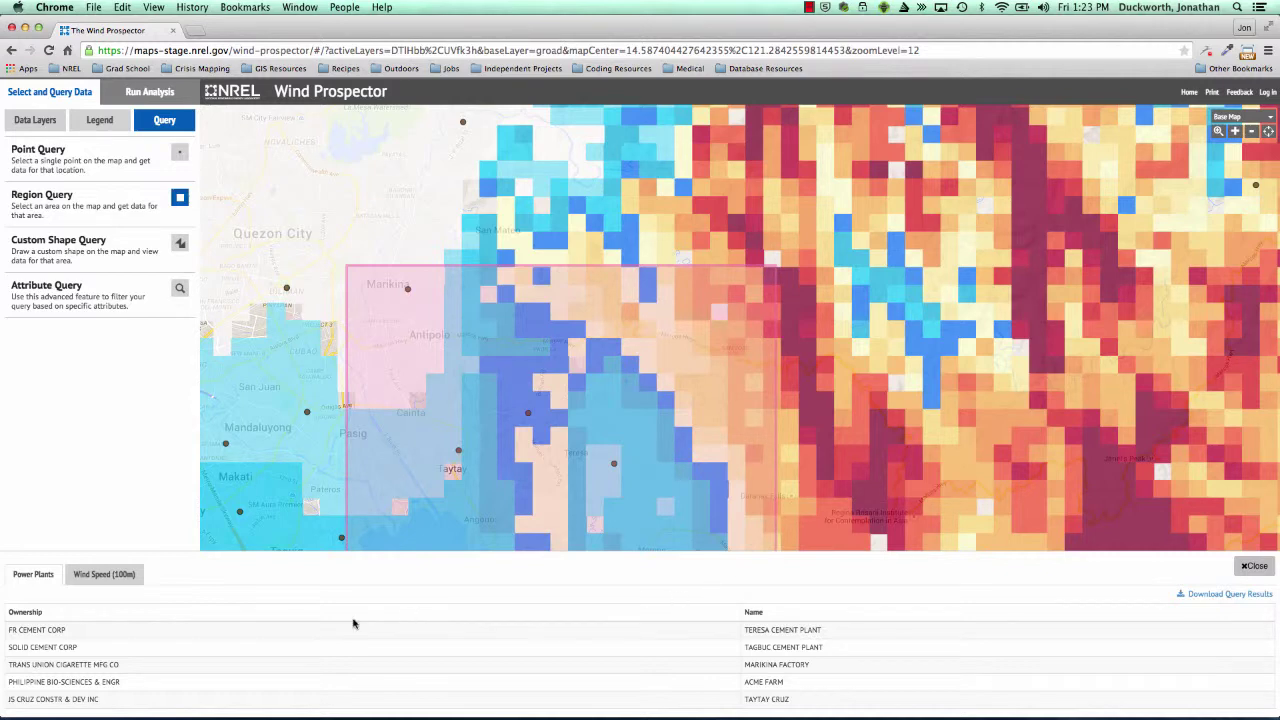
- Examine the monthly and annual average Wind Speed (100m) results for the queried region
click(92, 578)
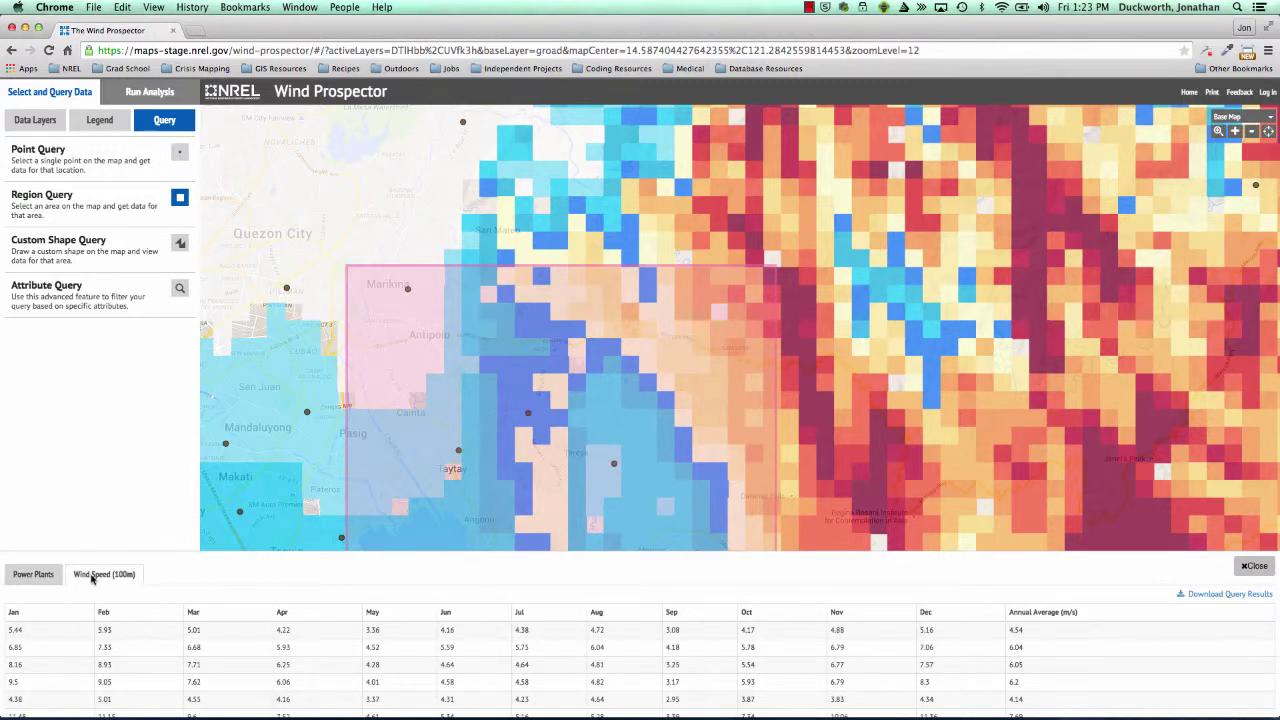
scroll(140, 621, down, 3)
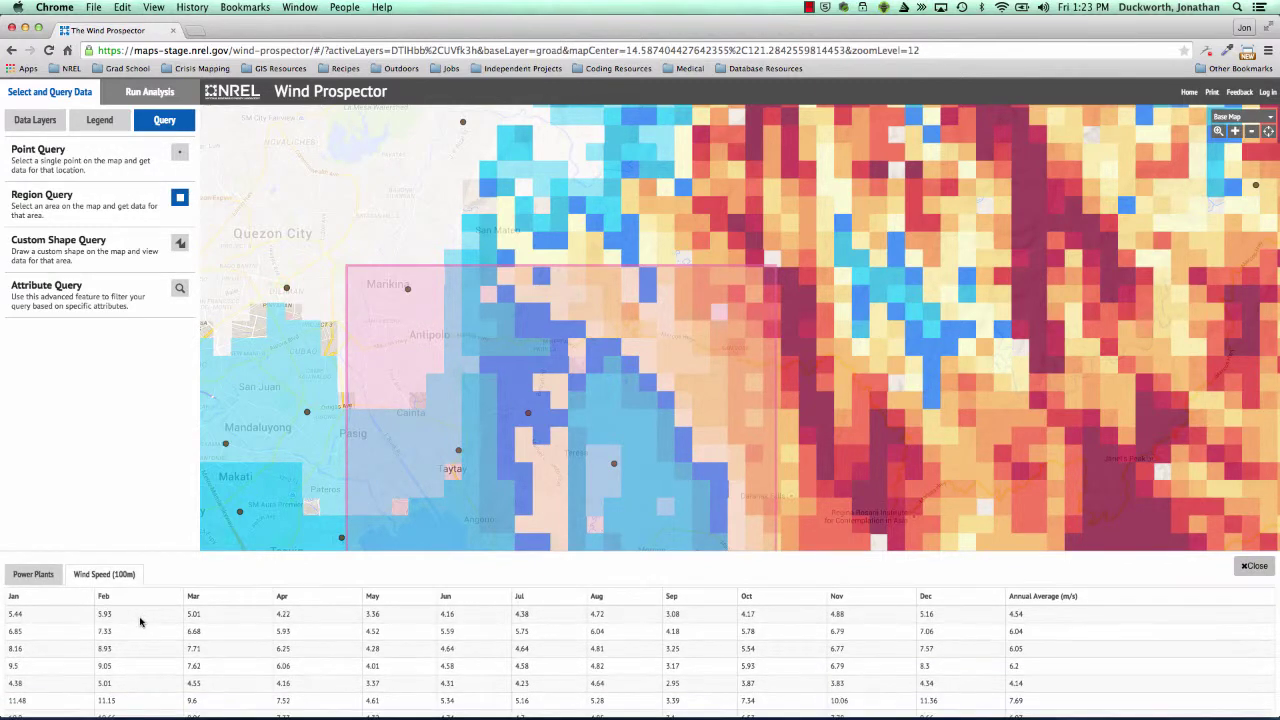
scroll(140, 621, down, 5)
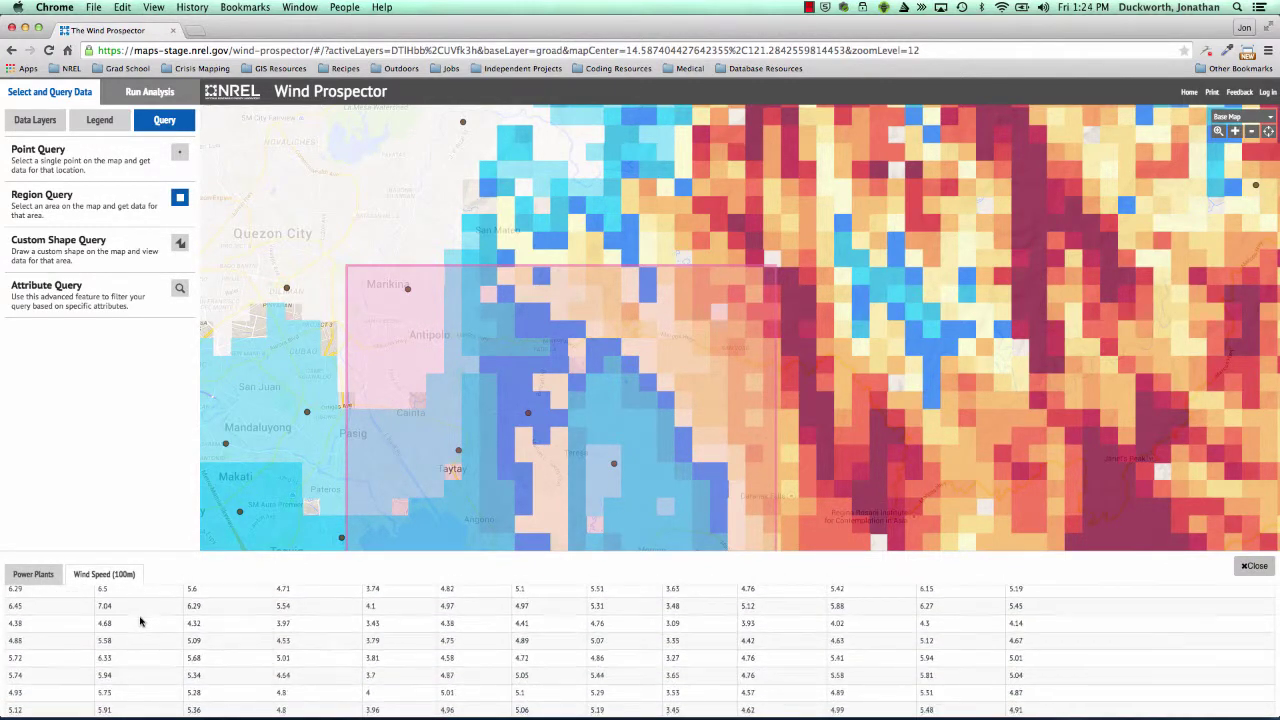
scroll(140, 621, up, 8)
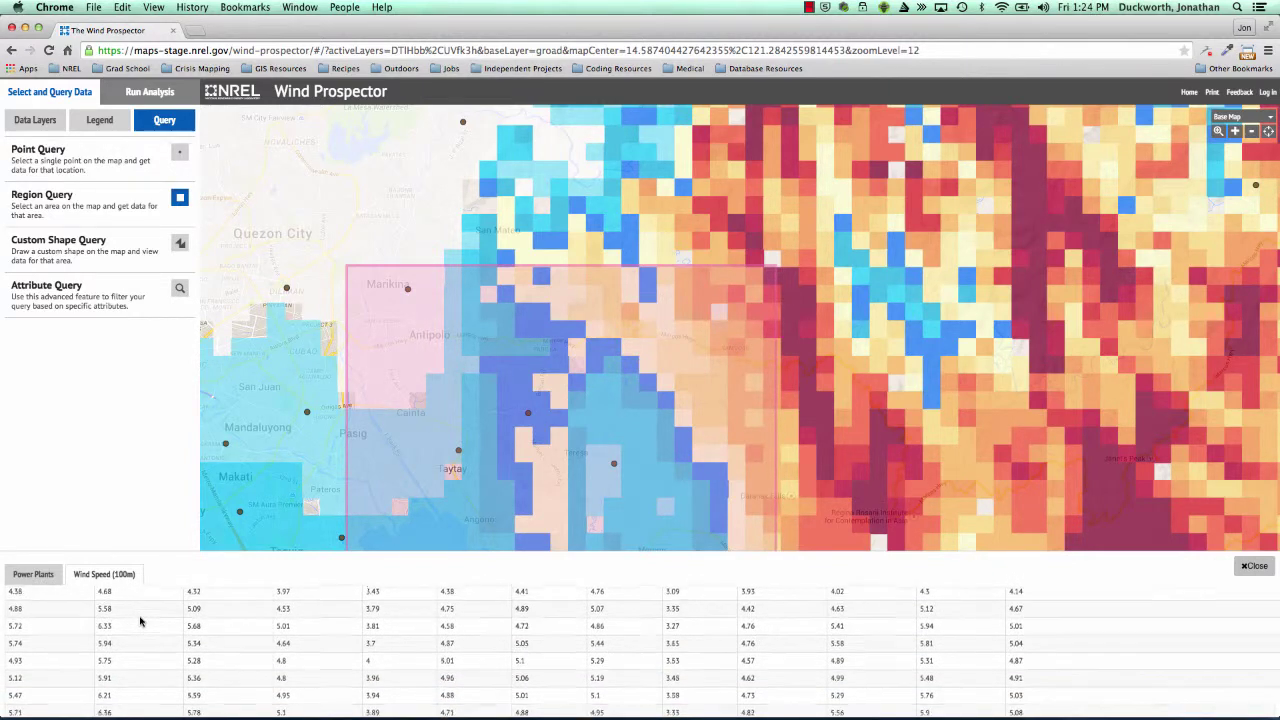
- Download the region's Power Plants query results and close the results table
click(47, 580)
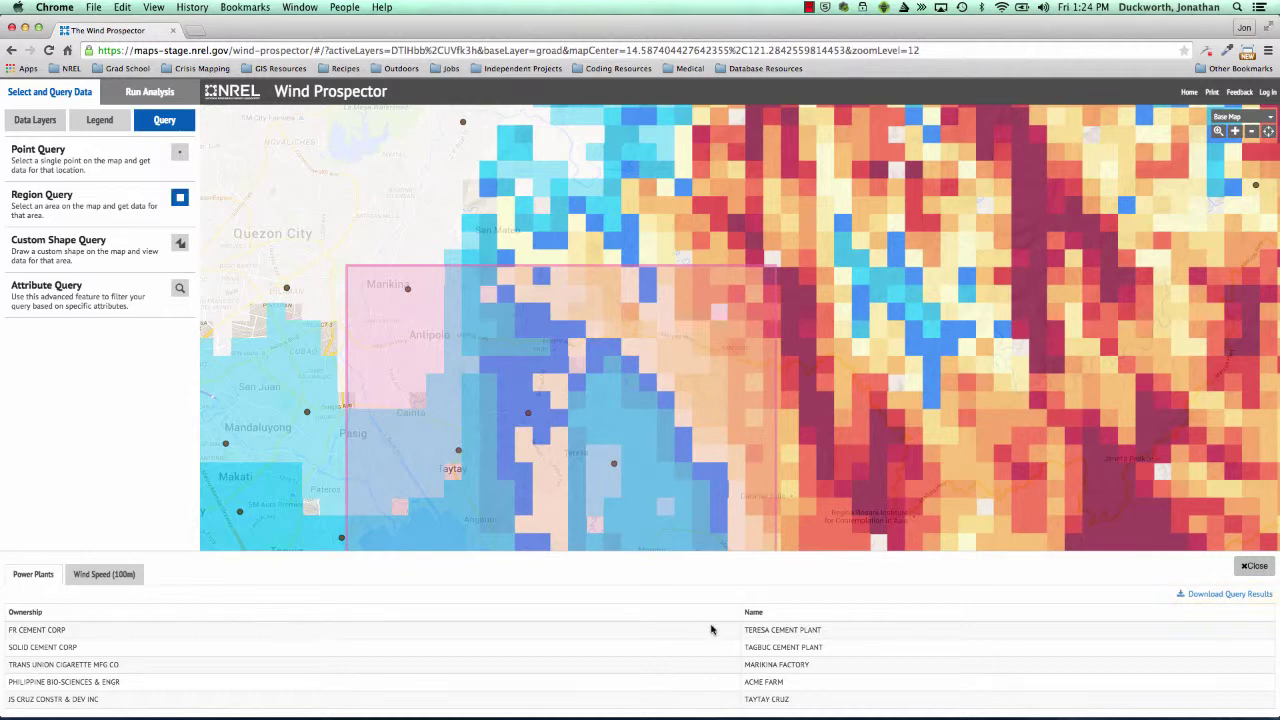
click(1210, 601)
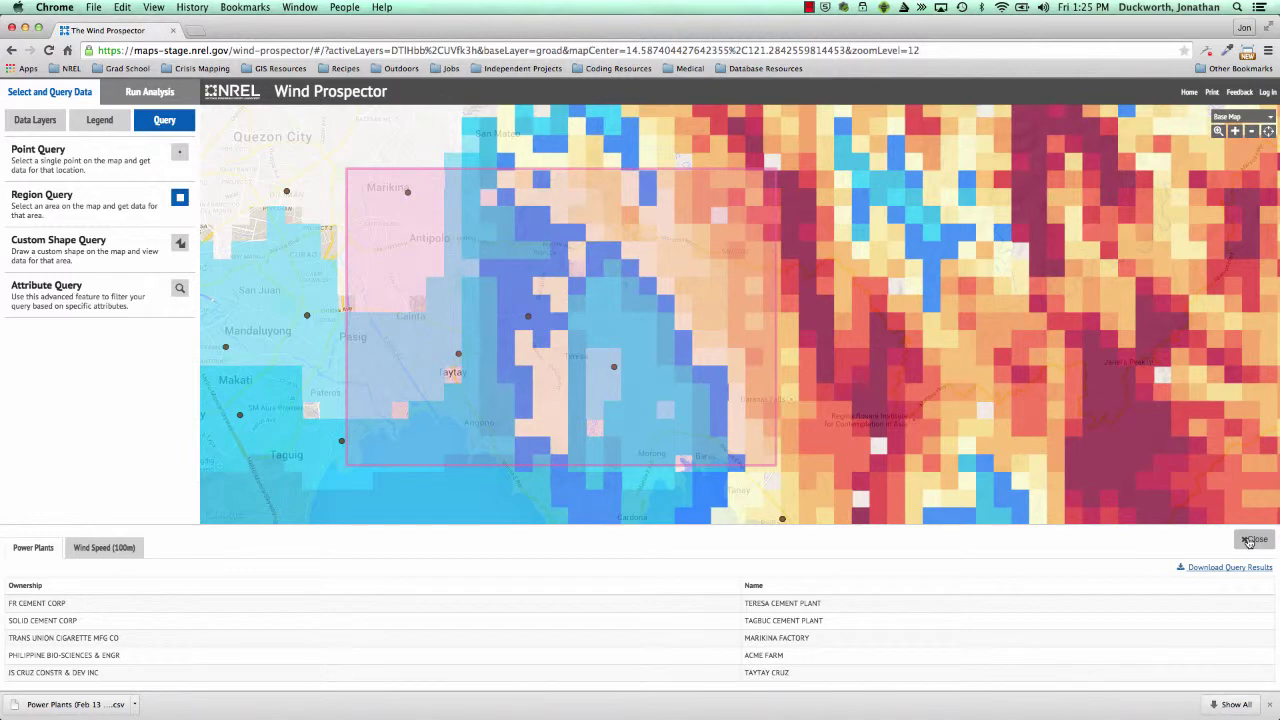
click(1252, 540)
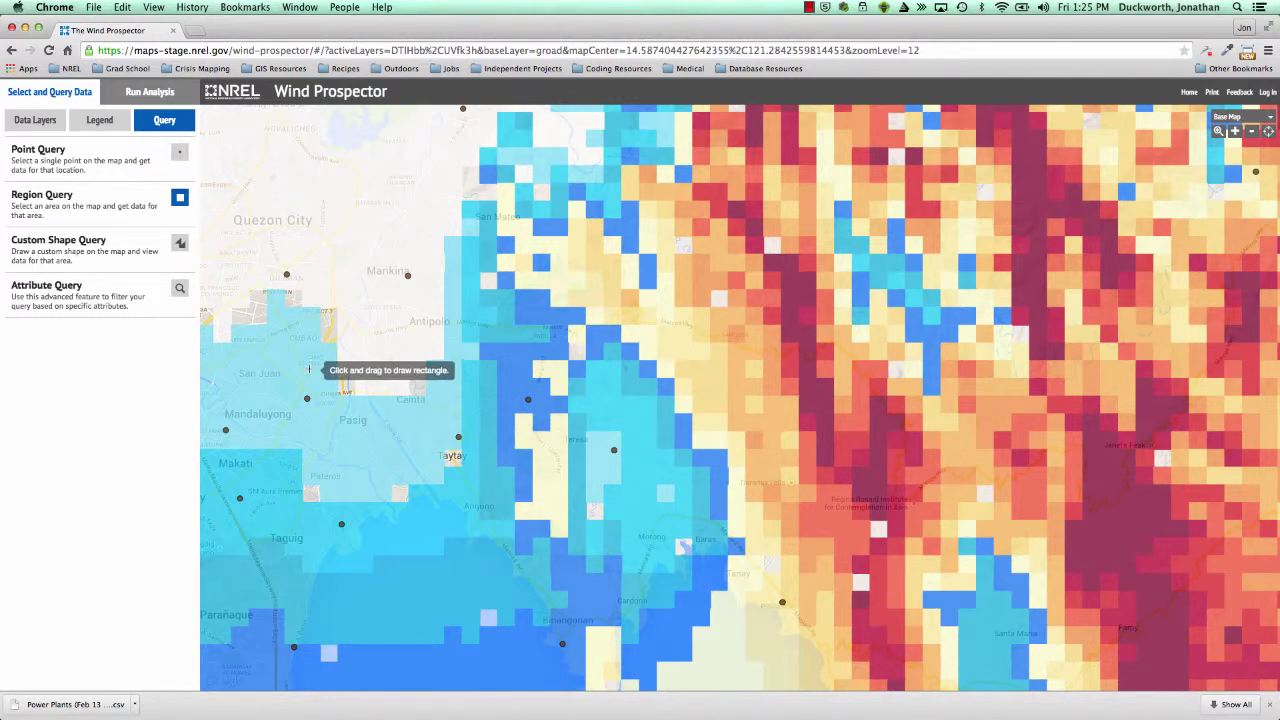
- Run a custom shape query with a five-sided polygon around Teresa, east of Taytay, and show its Wind Speed (100m) results
click(180, 245)
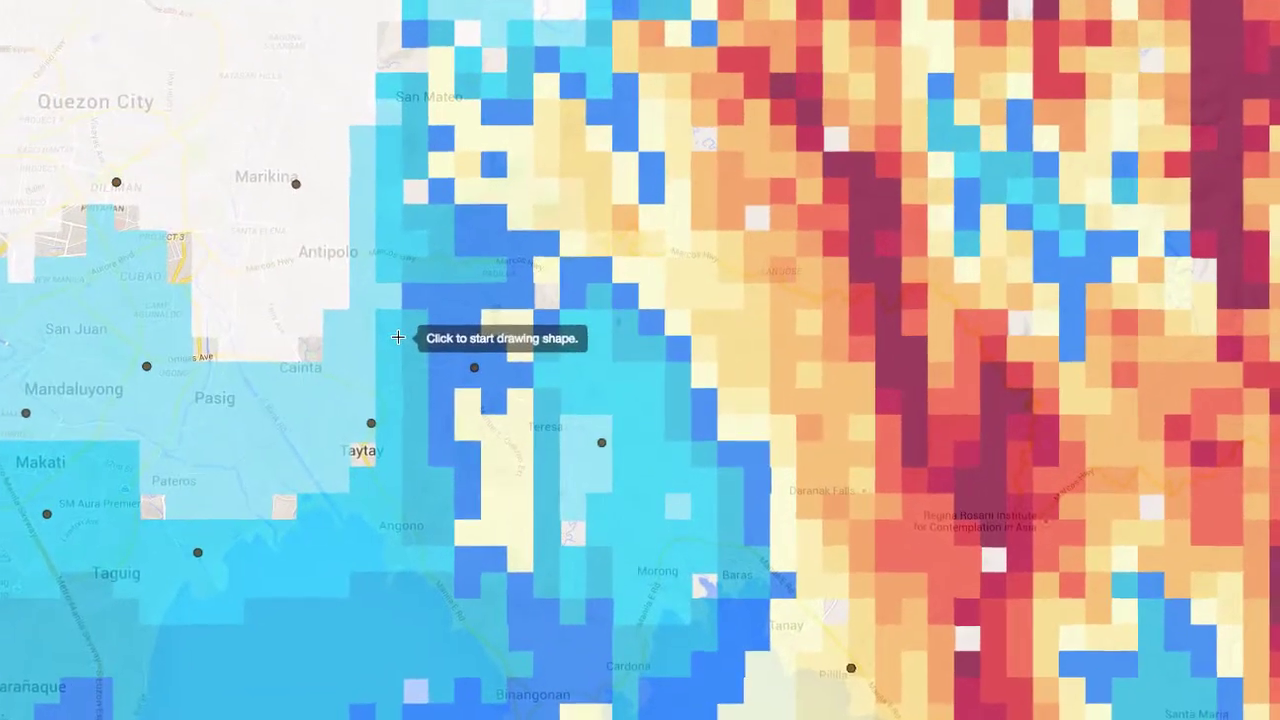
click(397, 338)
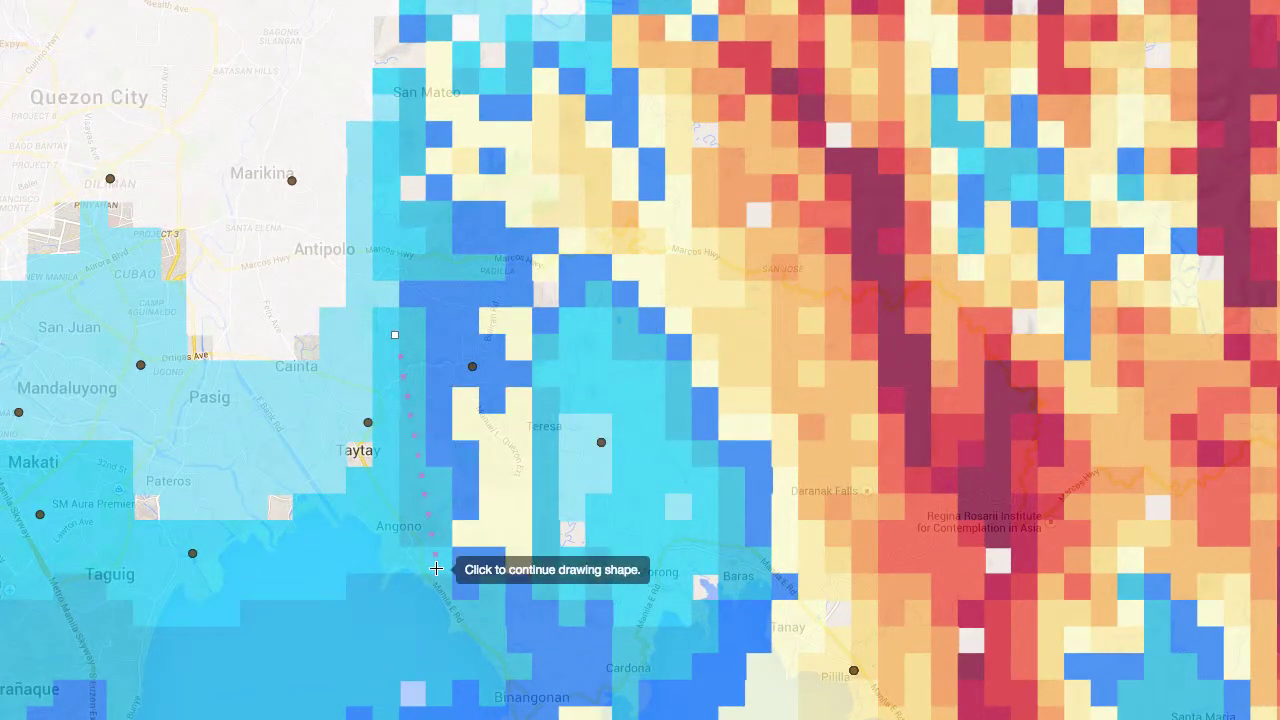
click(436, 568)
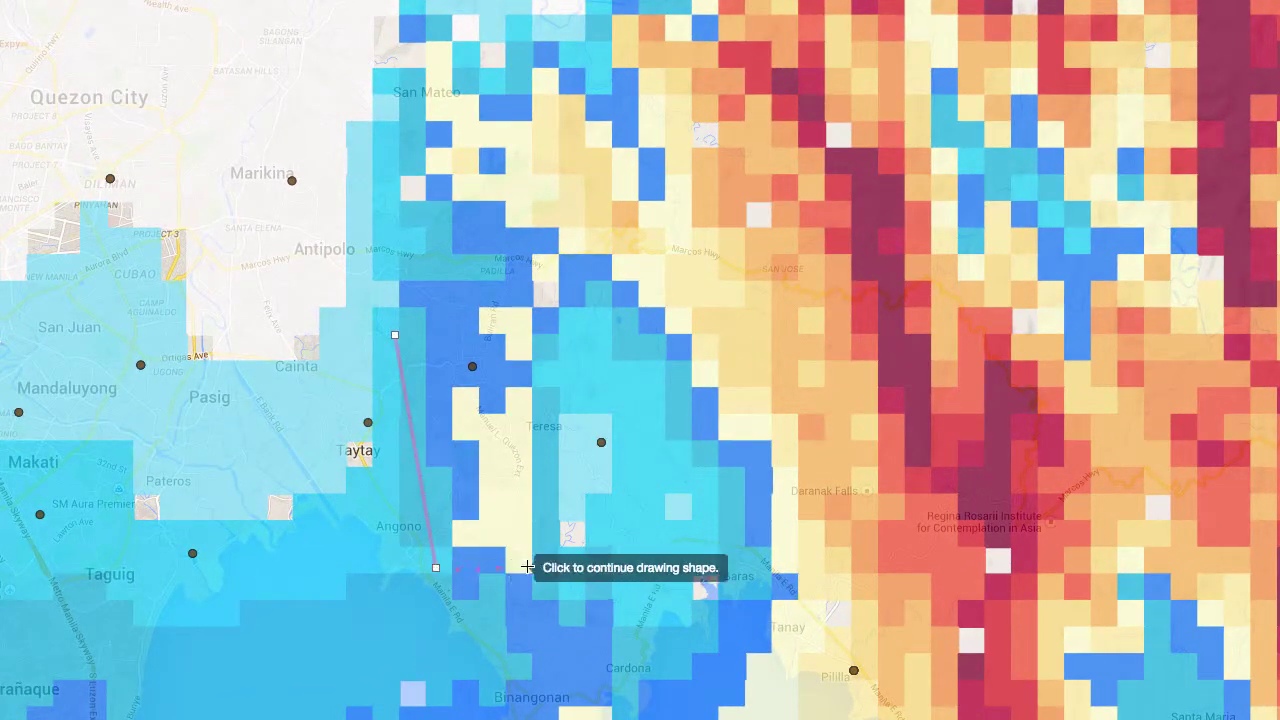
click(806, 549)
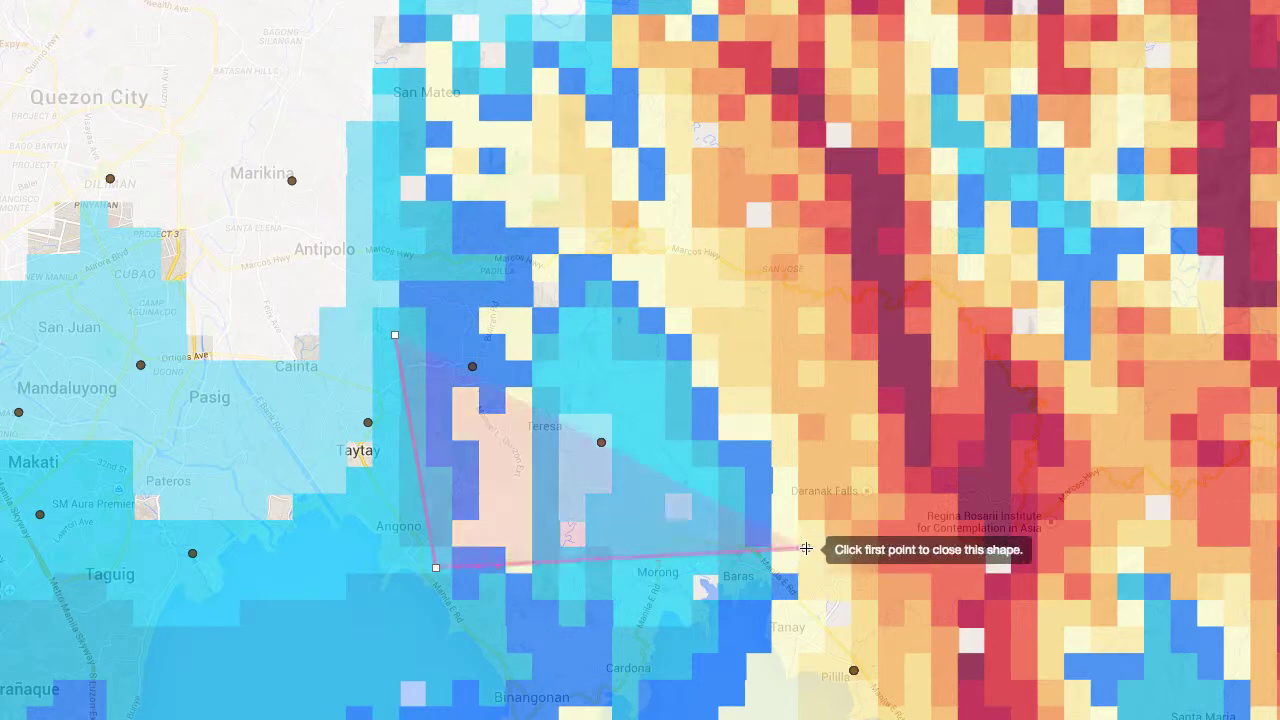
click(815, 311)
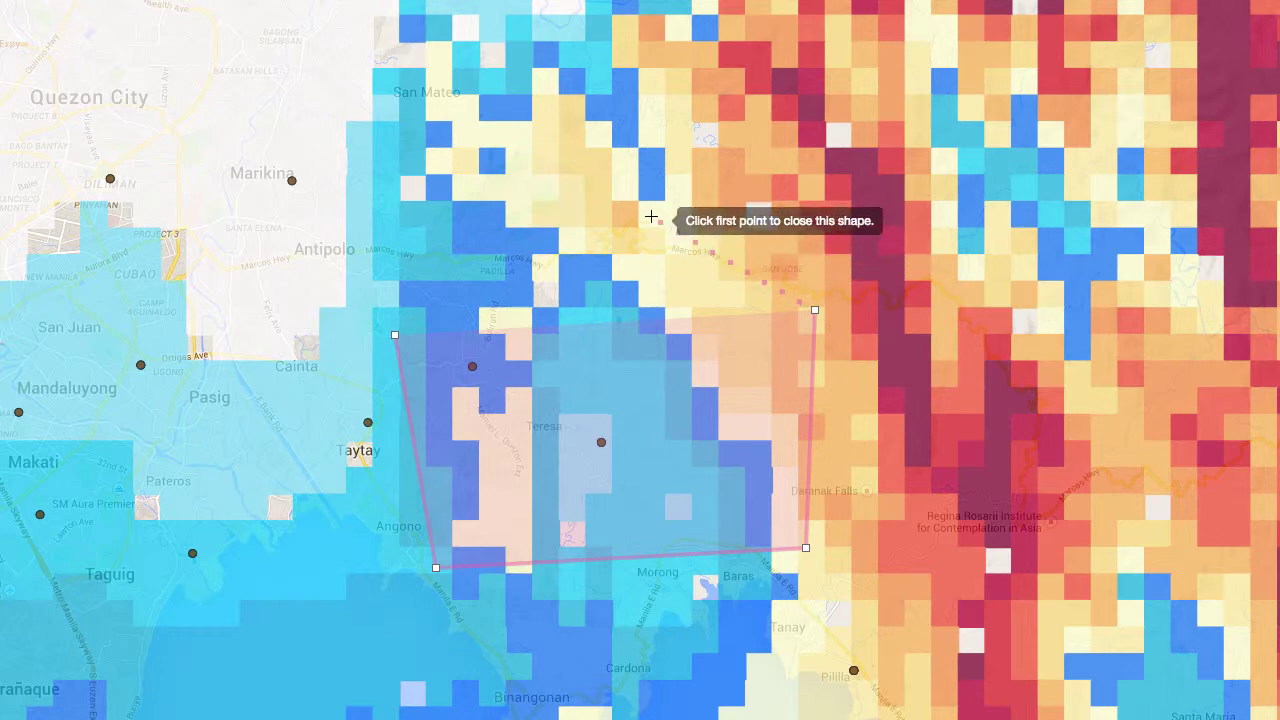
click(607, 207)
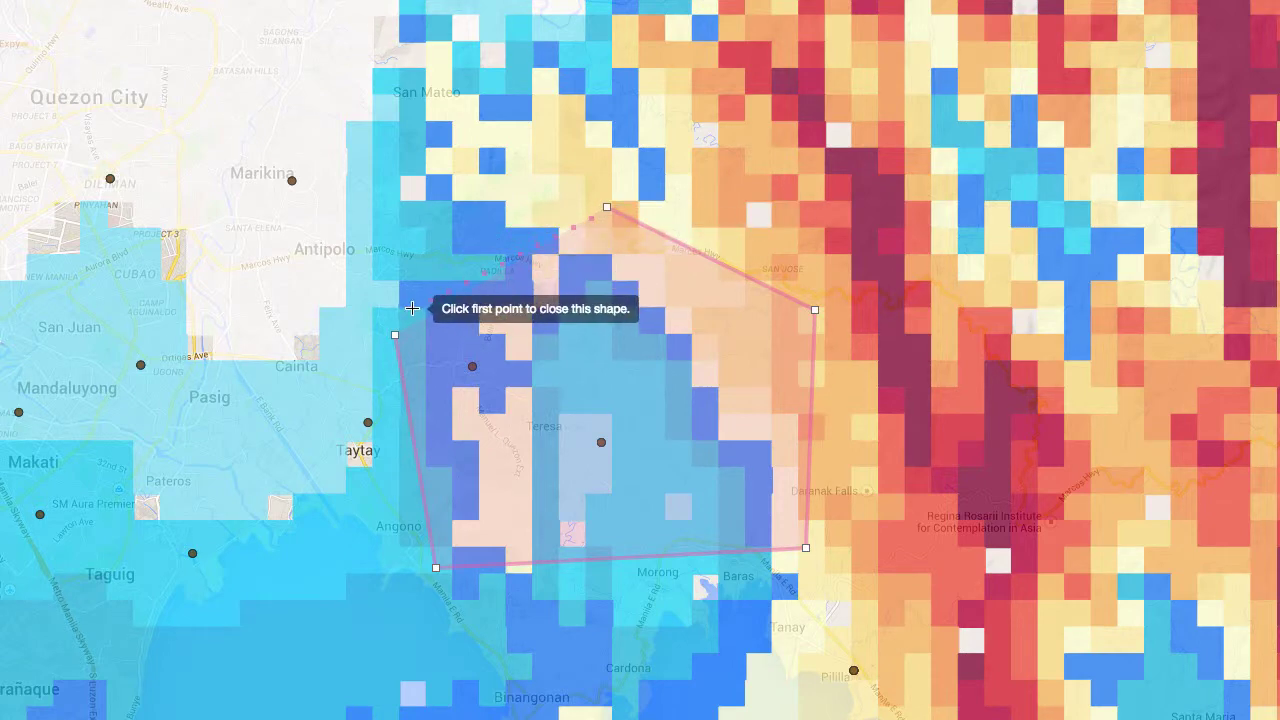
click(395, 338)
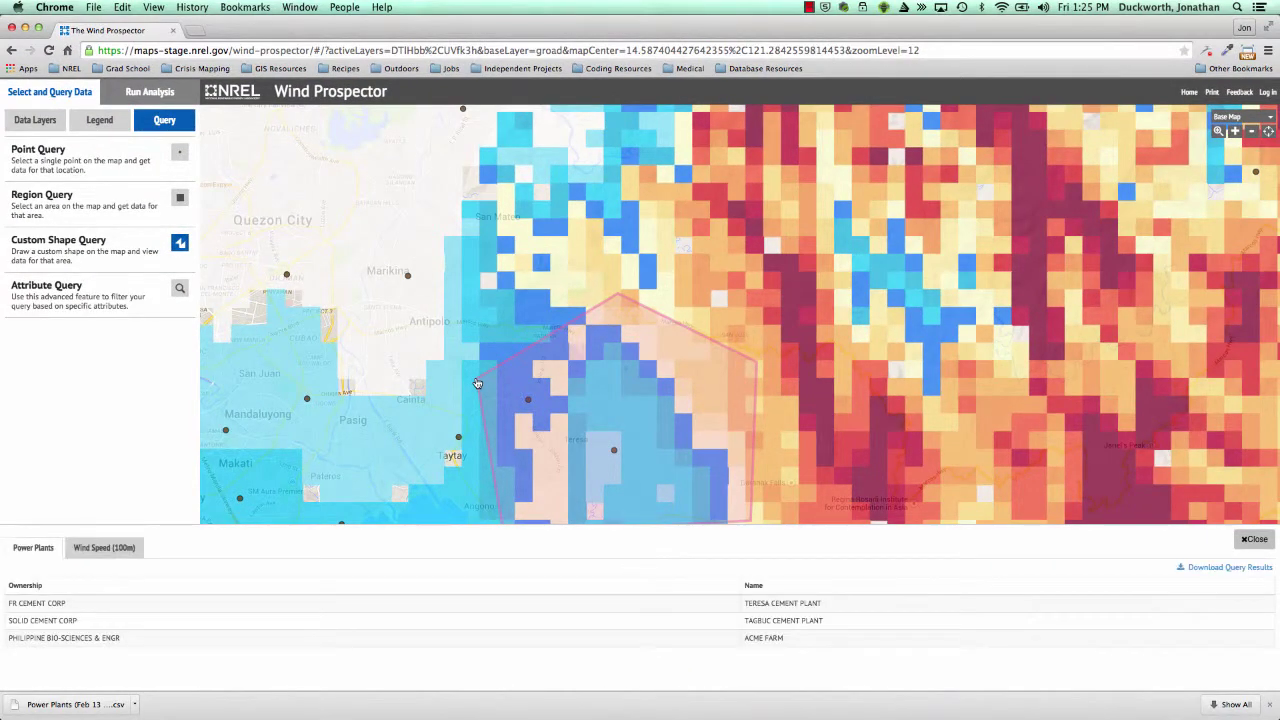
click(103, 548)
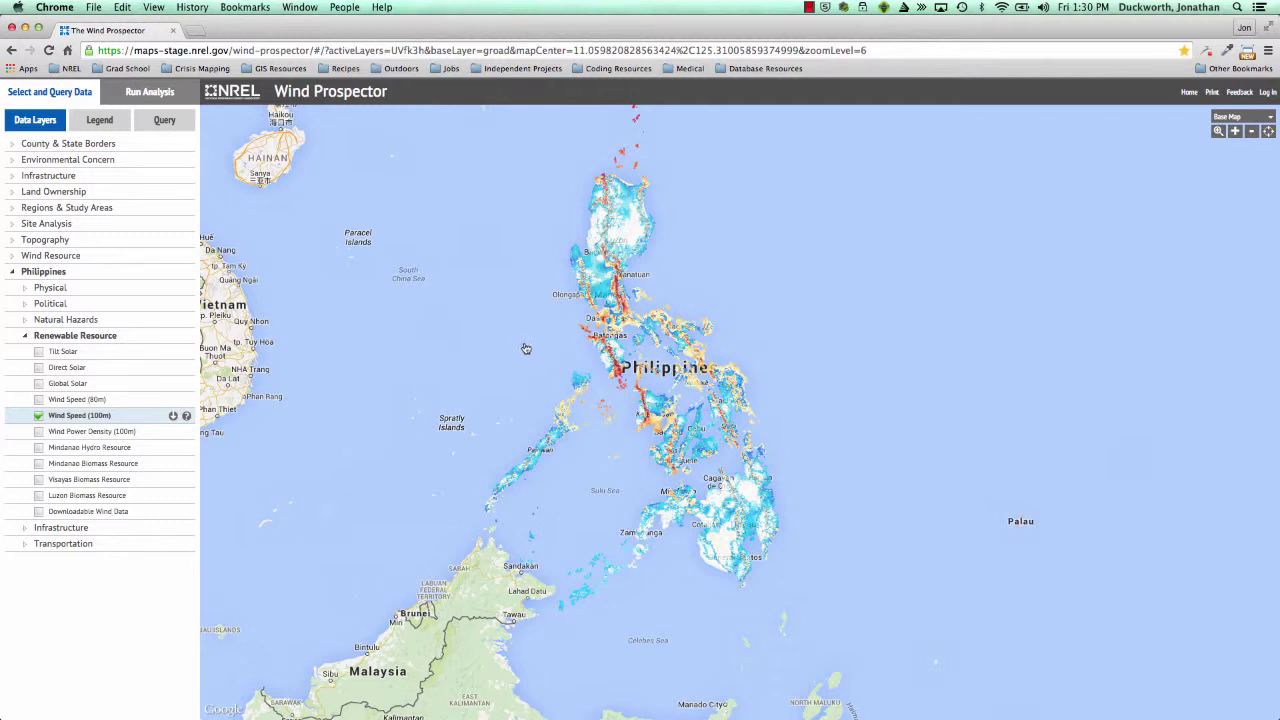
- Replace the Wind Speed (100m) layer with Downloadable Wind Data and find the location "manila" on the map
click(39, 417)
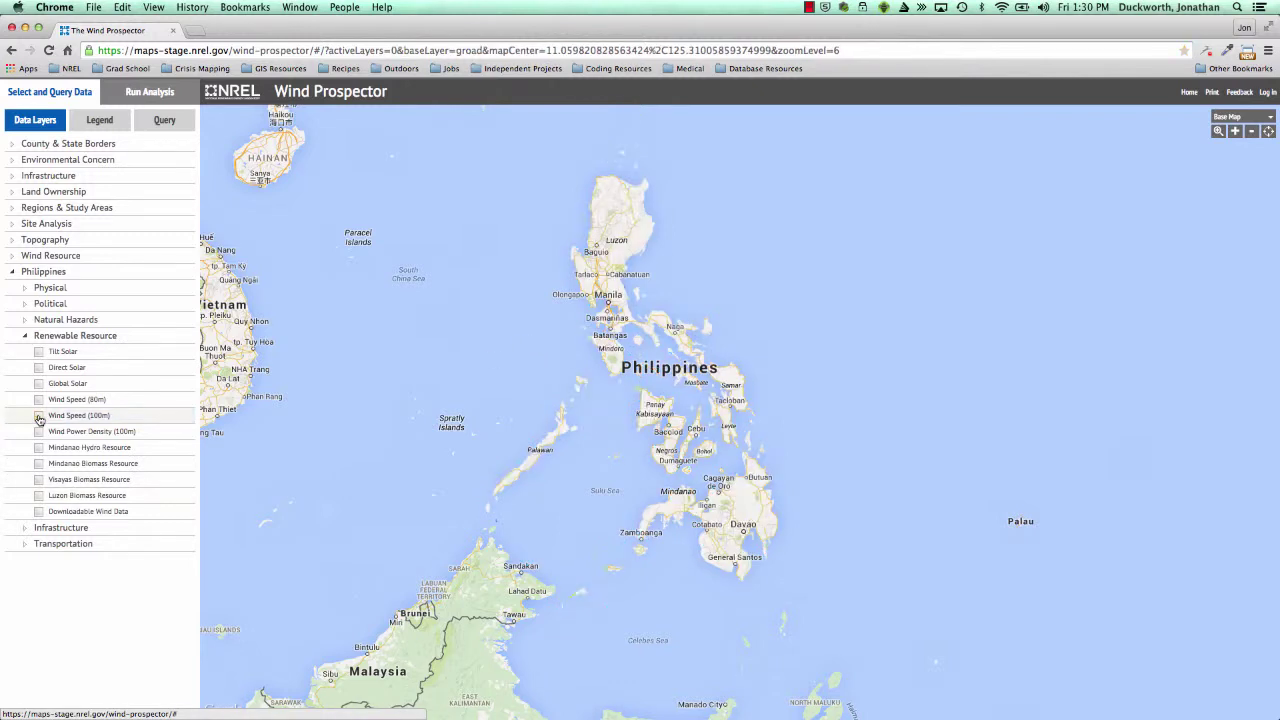
click(38, 512)
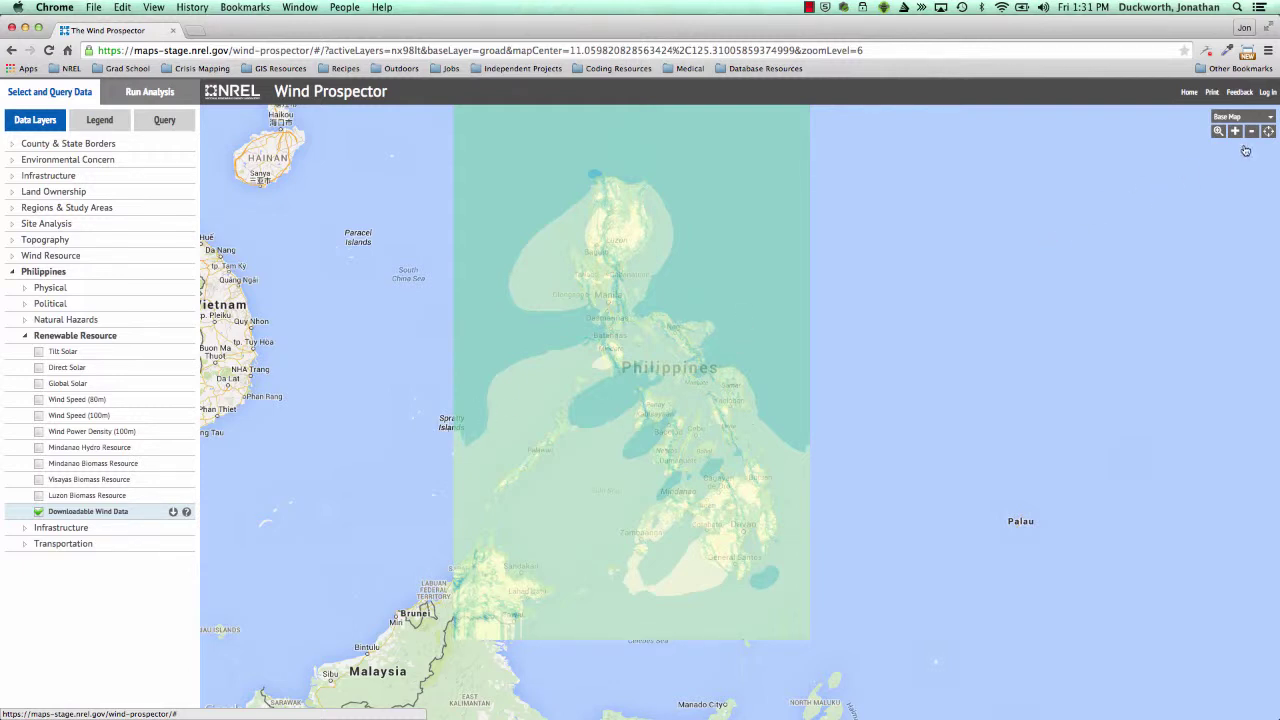
click(1218, 131)
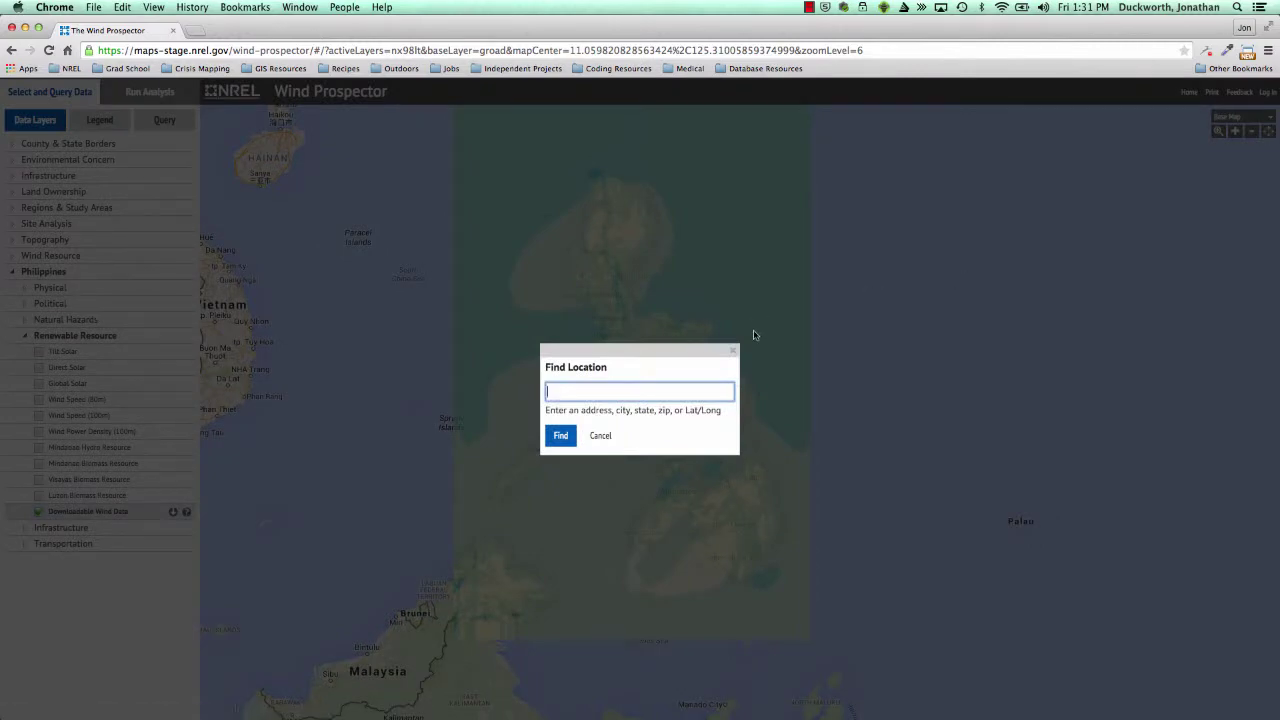
text(manila)
key(Return)
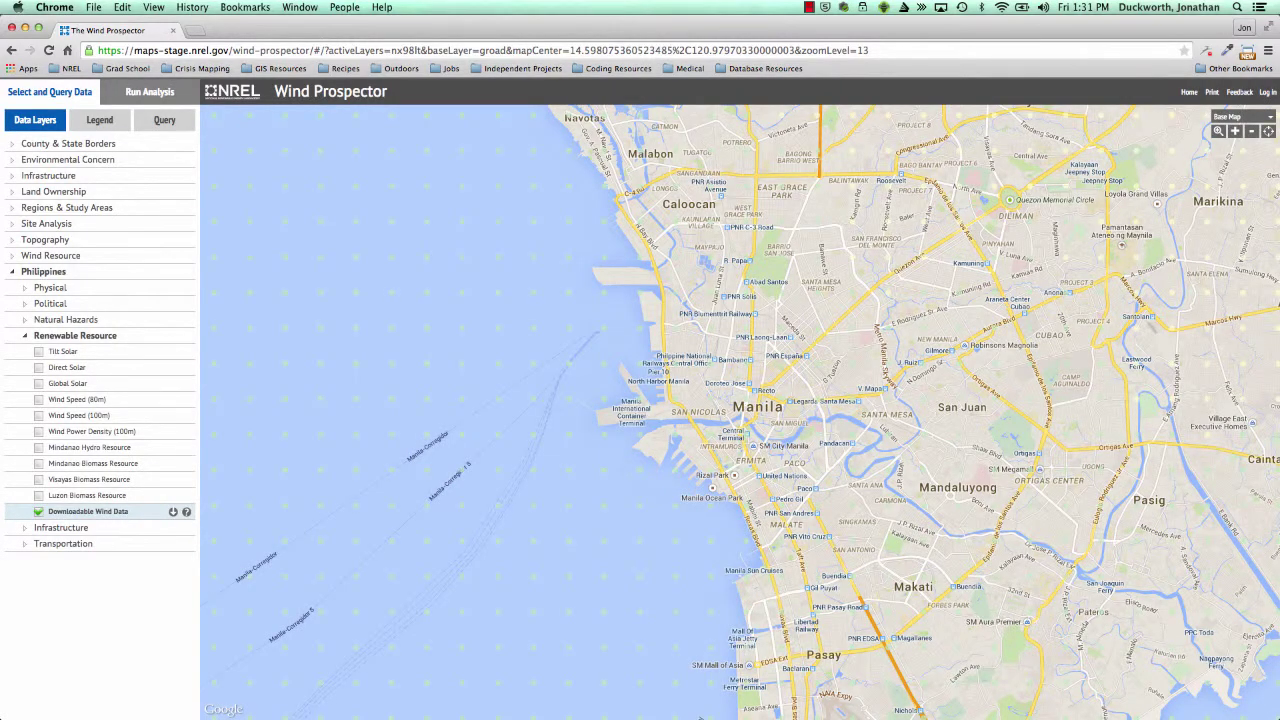
- For a wind data point in the bay northwest of Manila's port, select all six Capacity Factor attributes, Class 1 to 3 at 80m and 100m, for download
click(536, 333)
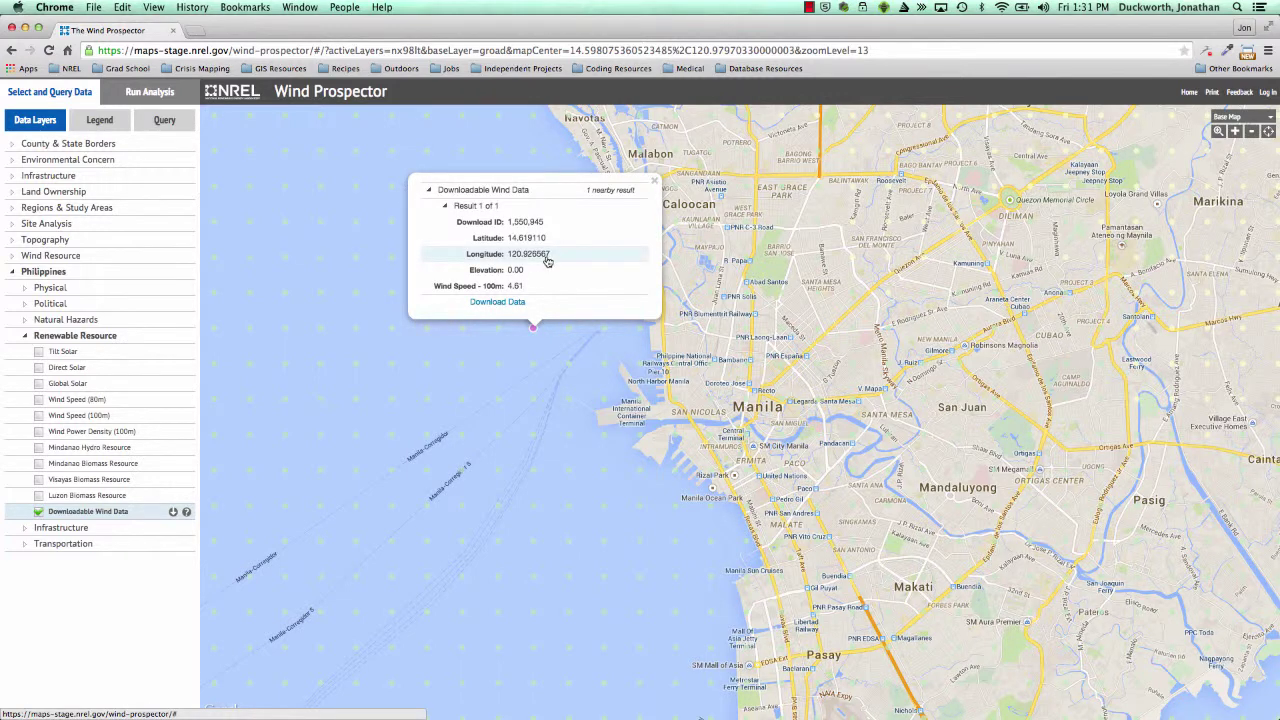
click(510, 305)
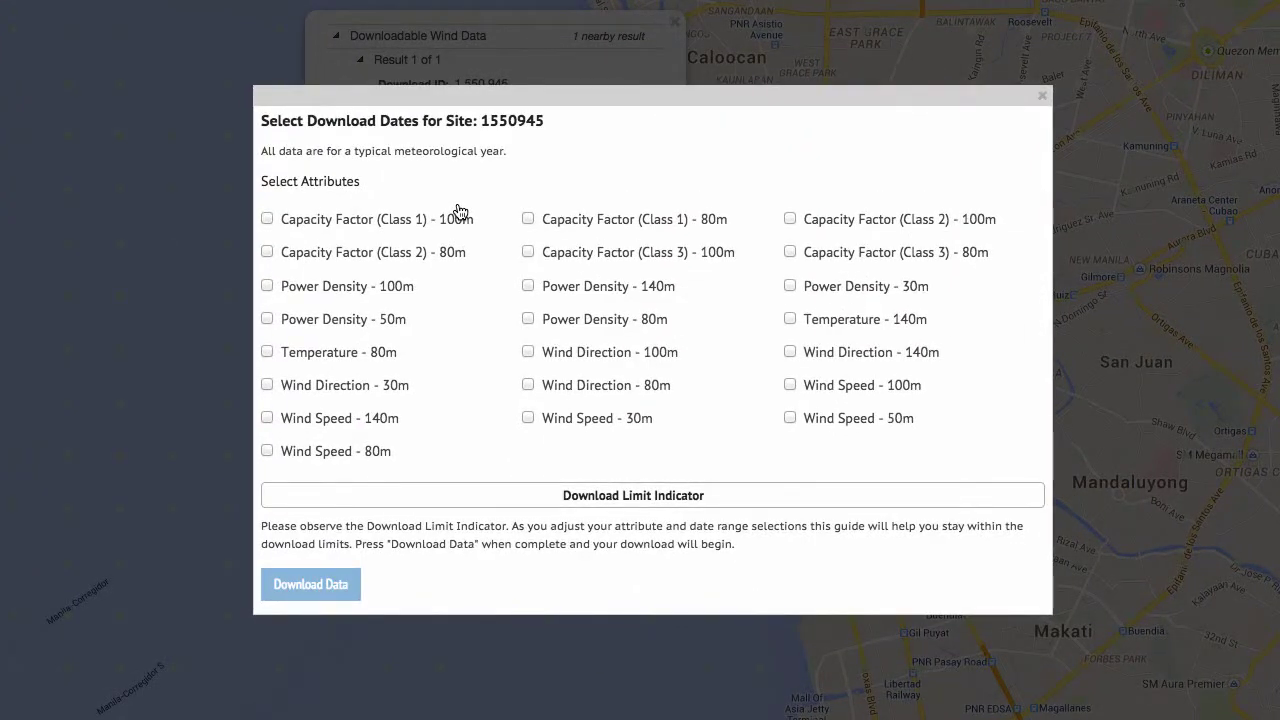
click(528, 219)
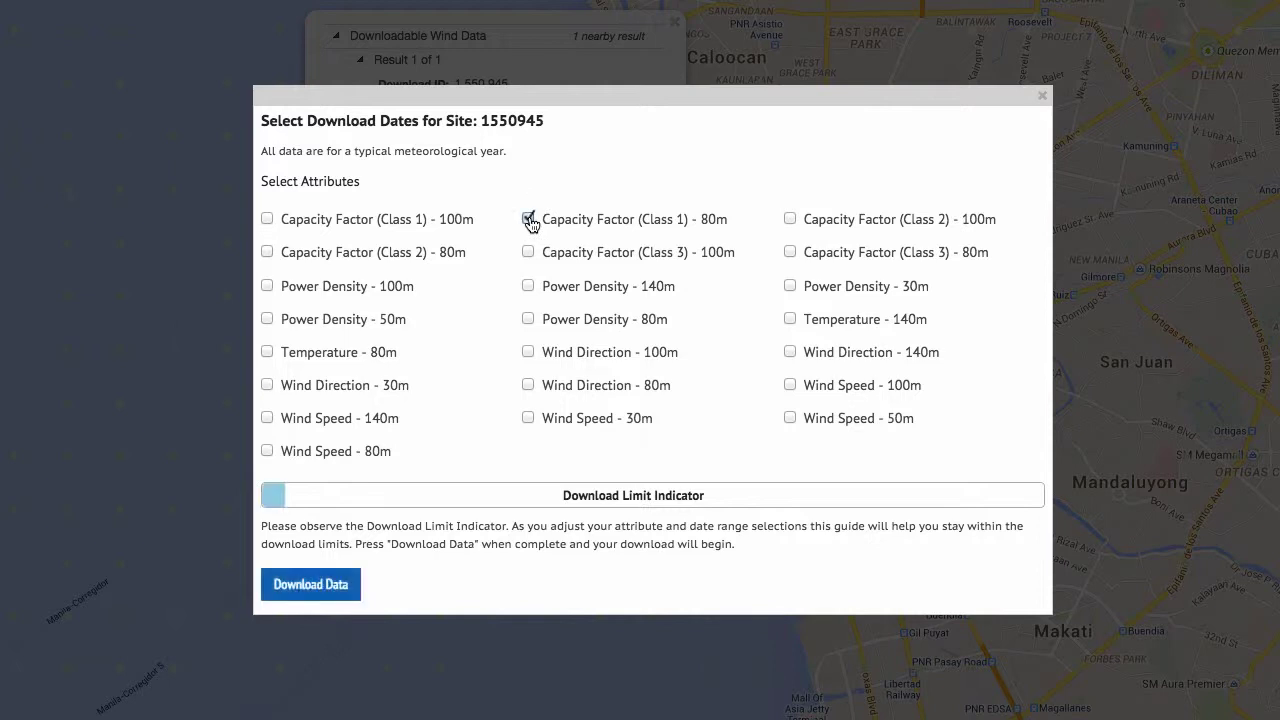
click(790, 221)
click(791, 254)
click(527, 257)
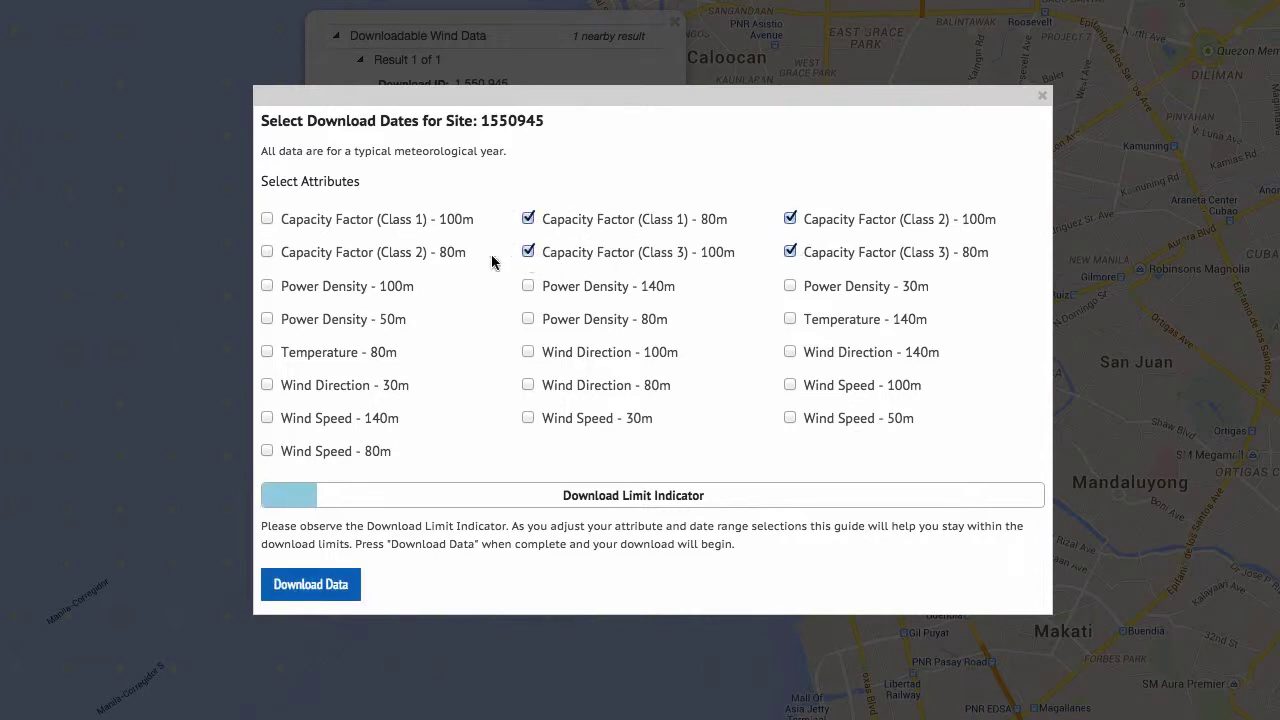
click(267, 252)
click(268, 224)
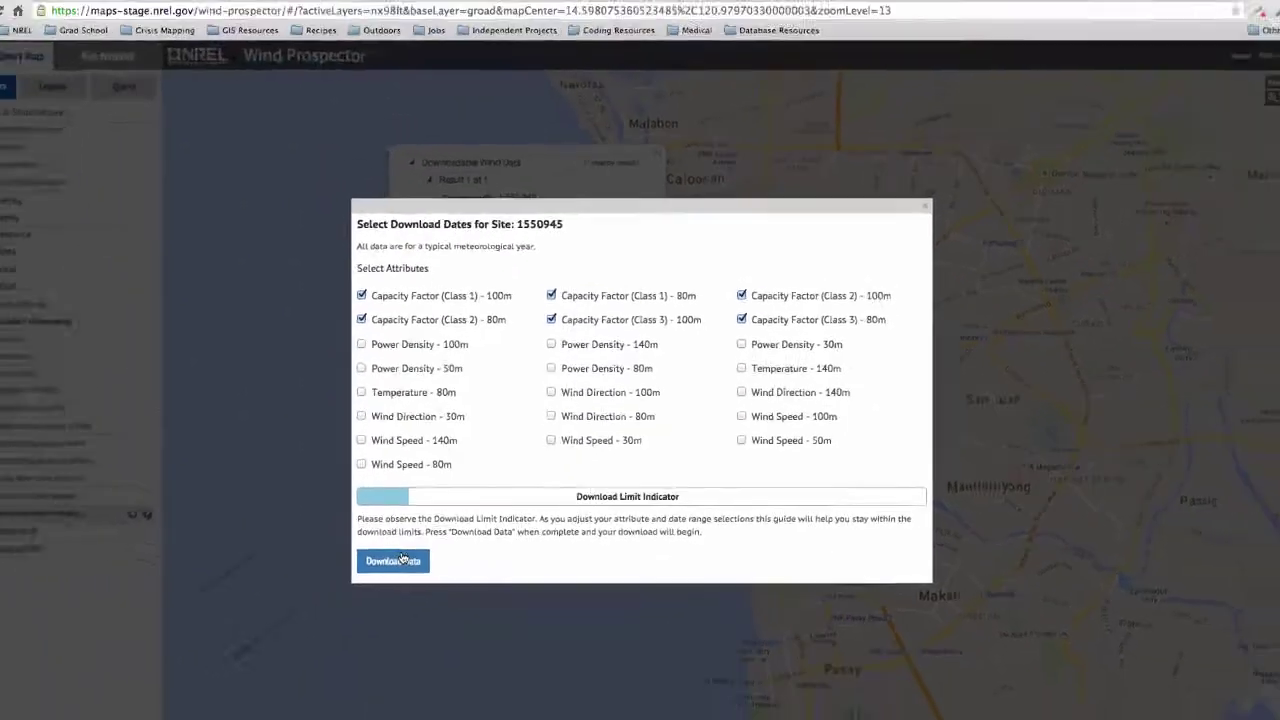
- Download the selected wind data for the site, and close the attribute dialog and the point's details
click(322, 582)
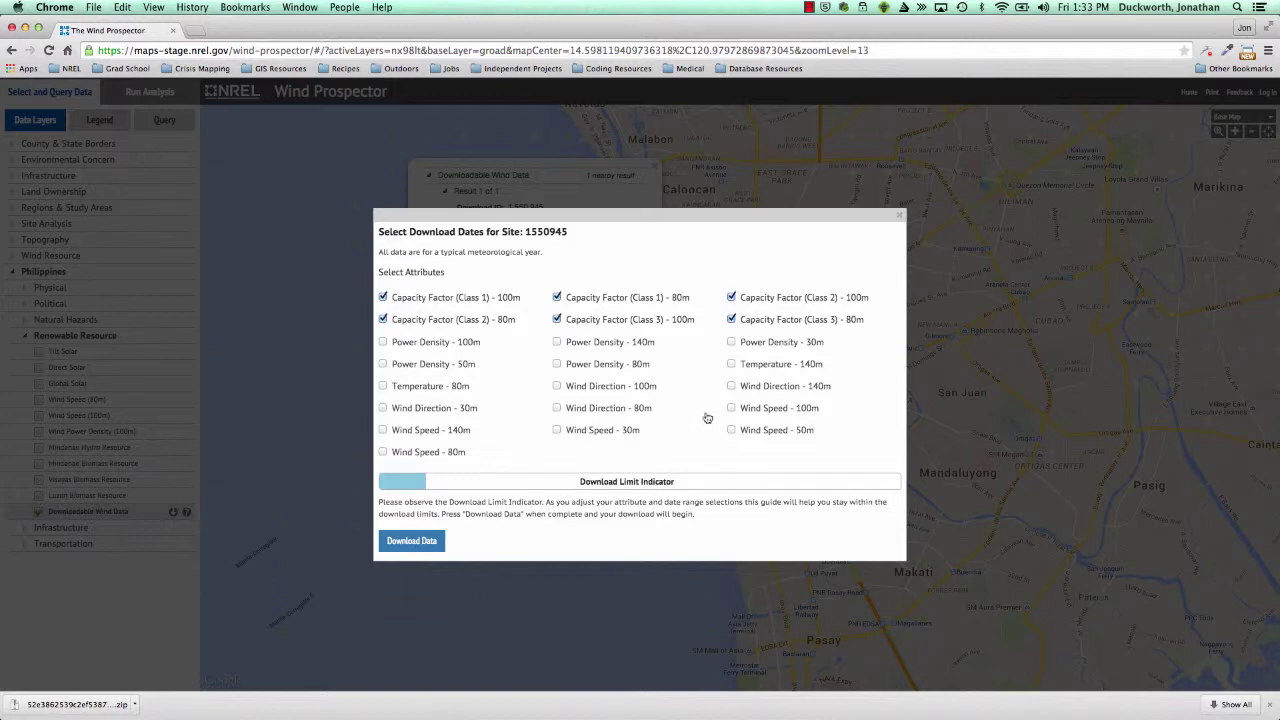
click(895, 219)
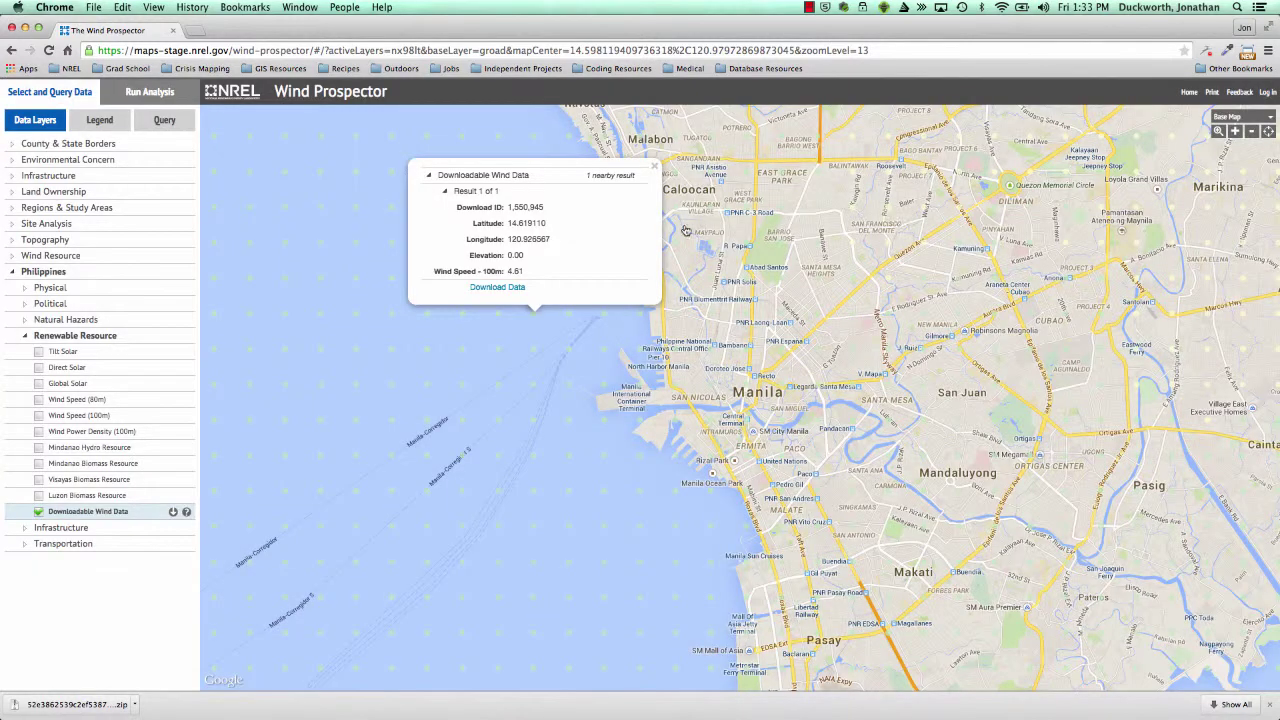
click(655, 170)
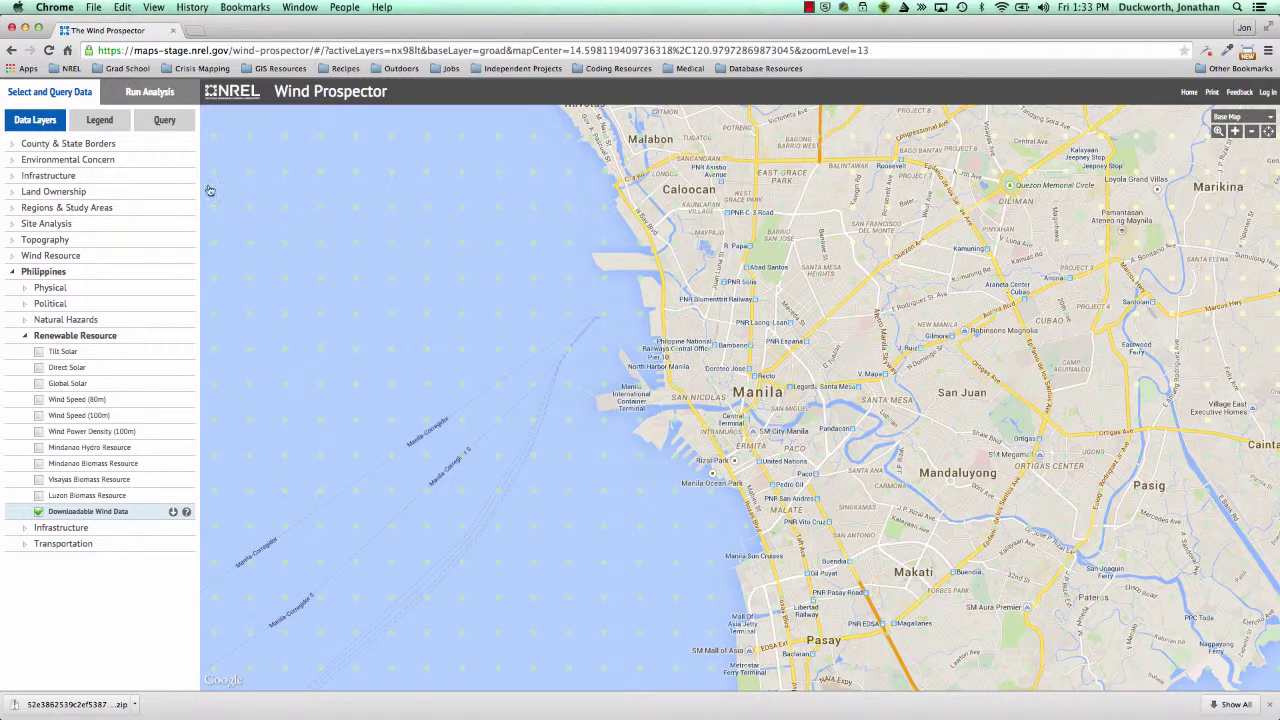
- Run a custom shape query with a six-sided, L-shaped polygon over the bay and harbour northwest of Manila, reaching the Manila International Container Terminal
click(165, 122)
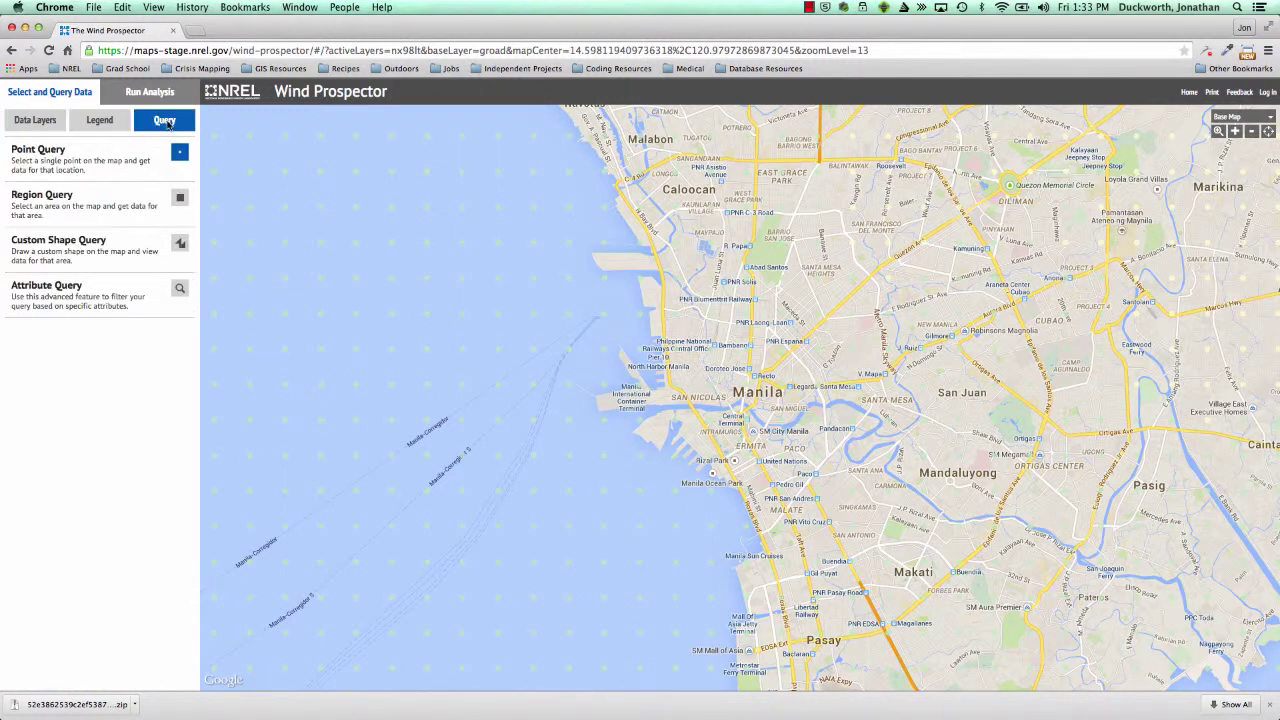
click(179, 246)
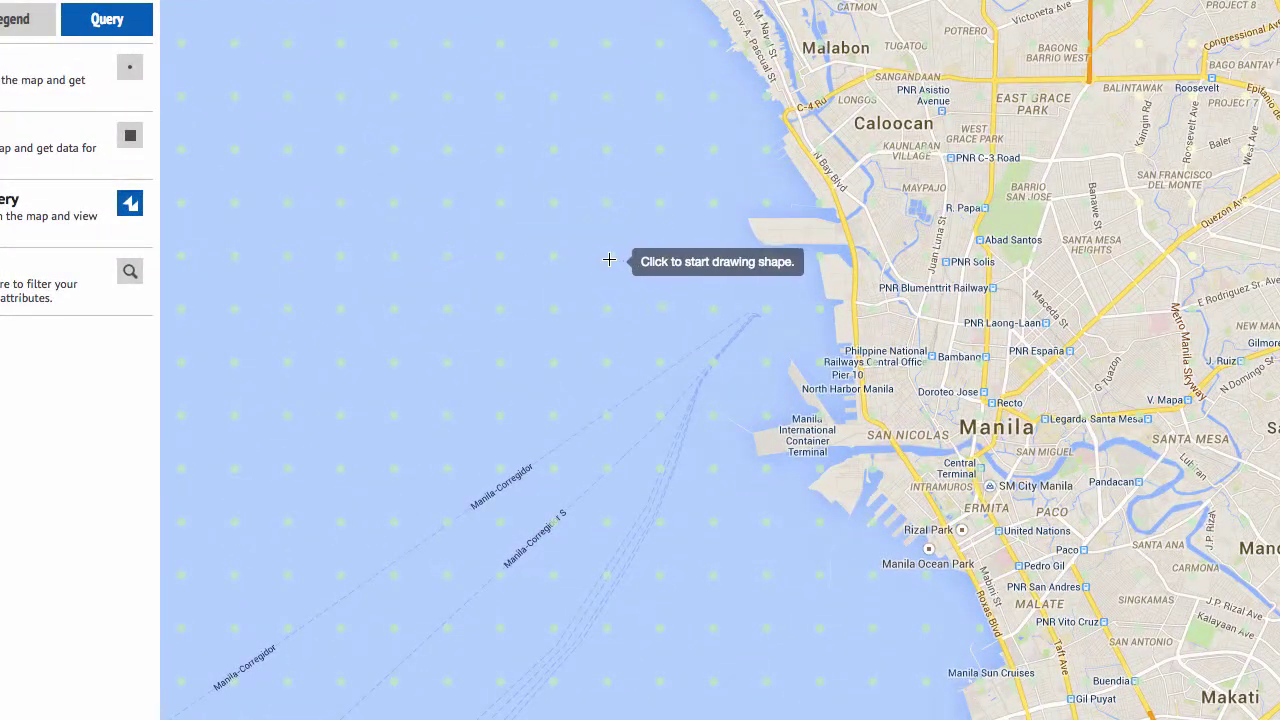
click(590, 241)
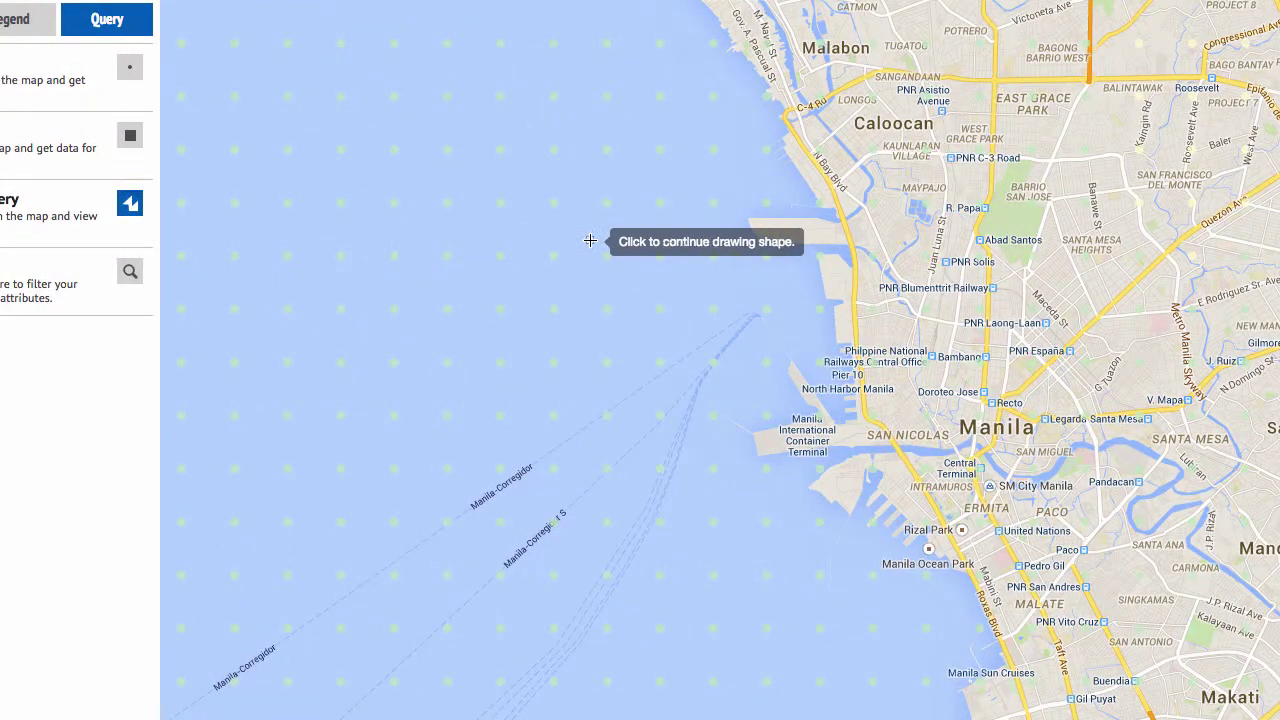
click(586, 378)
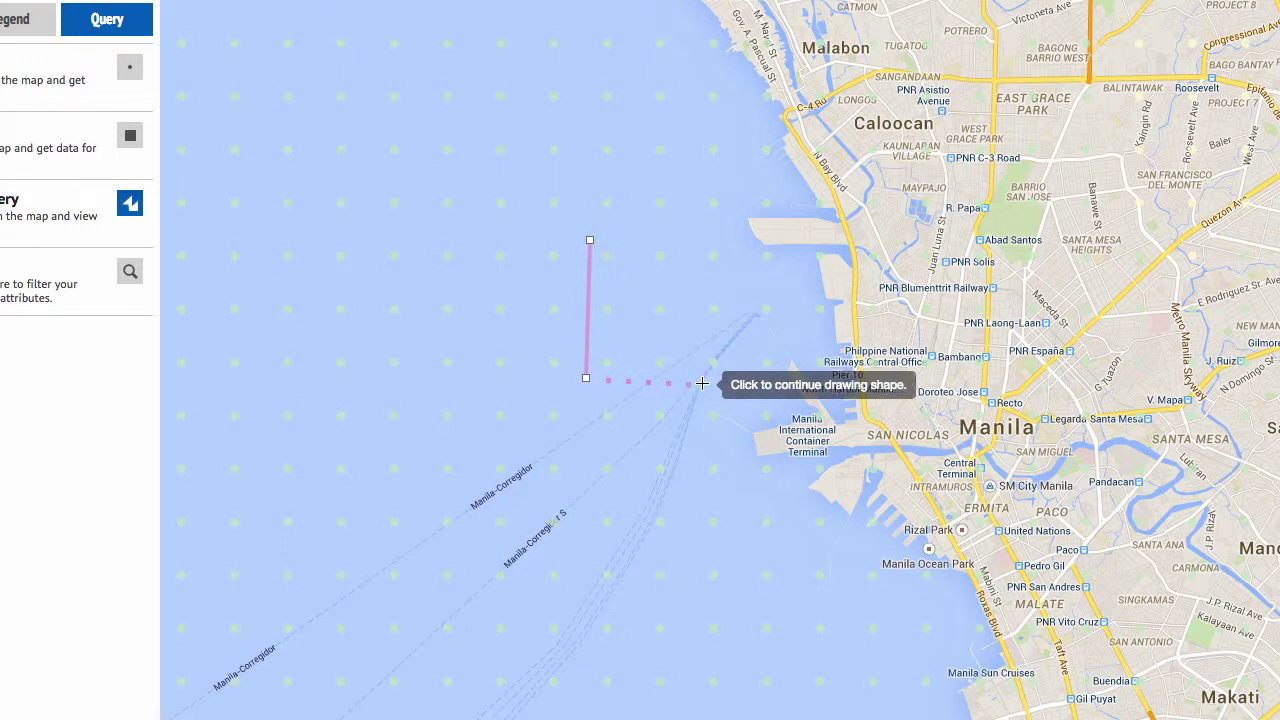
click(698, 382)
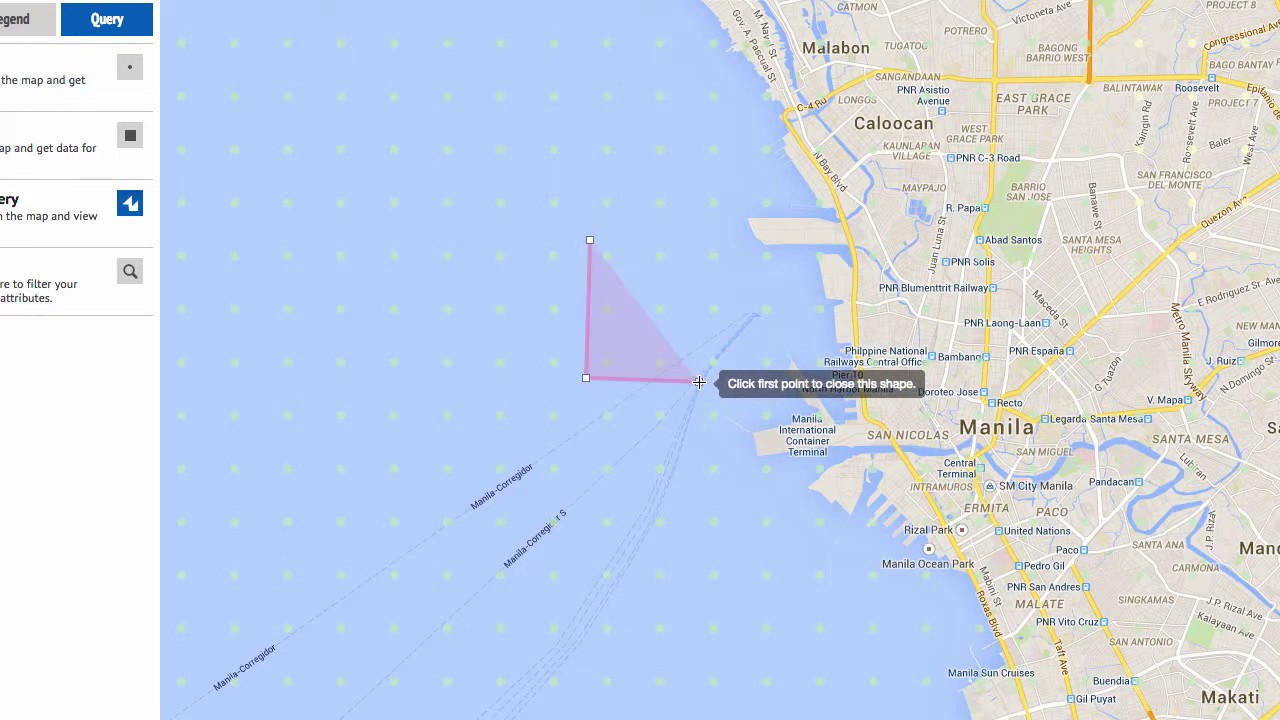
click(698, 438)
click(838, 433)
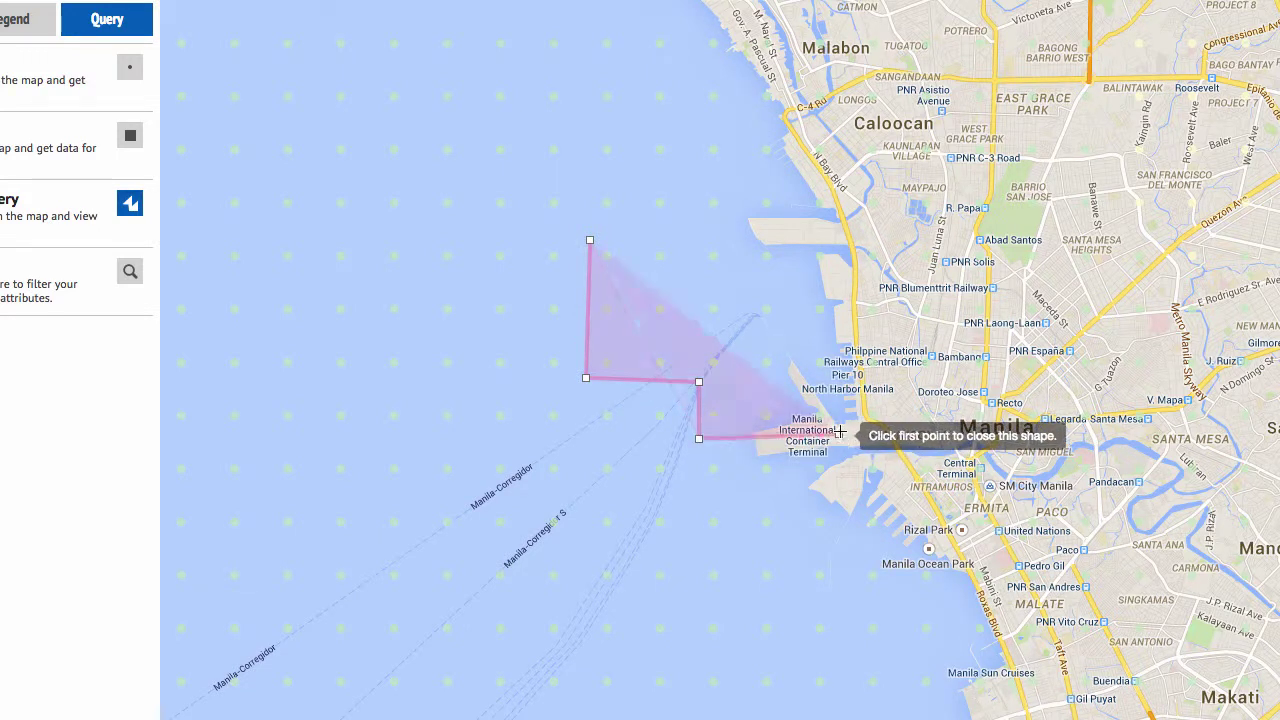
click(840, 236)
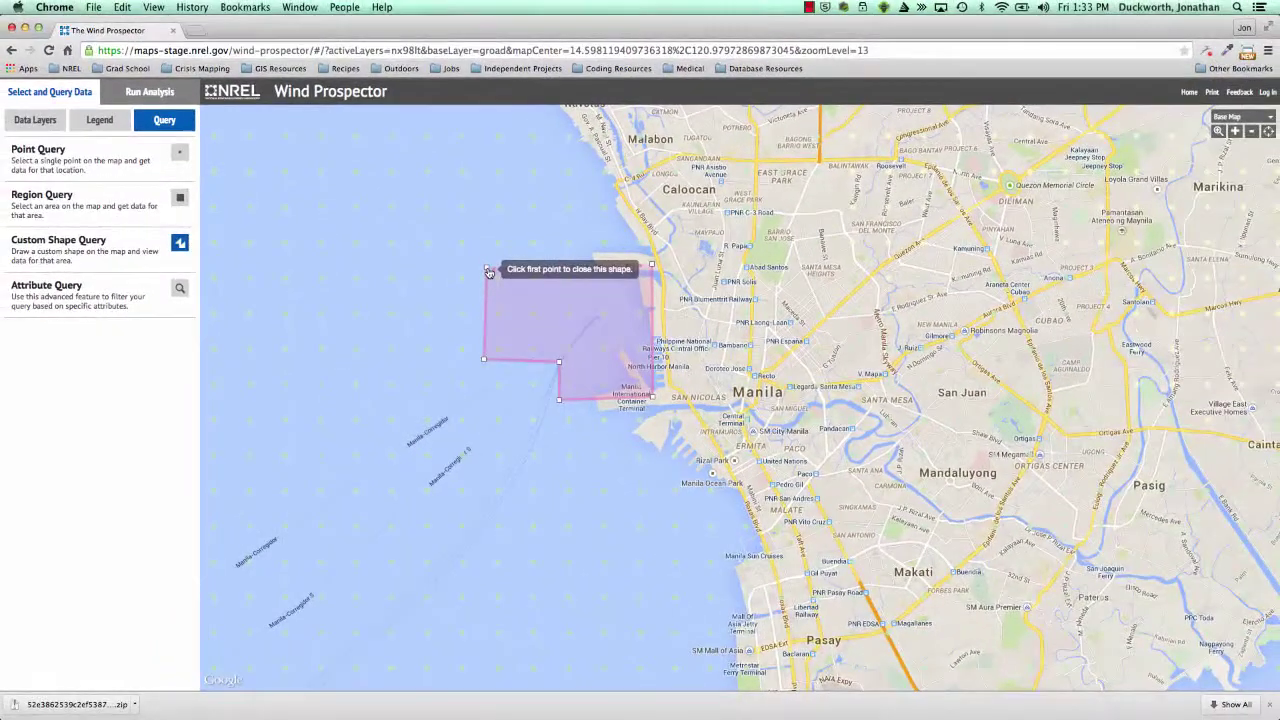
click(510, 265)
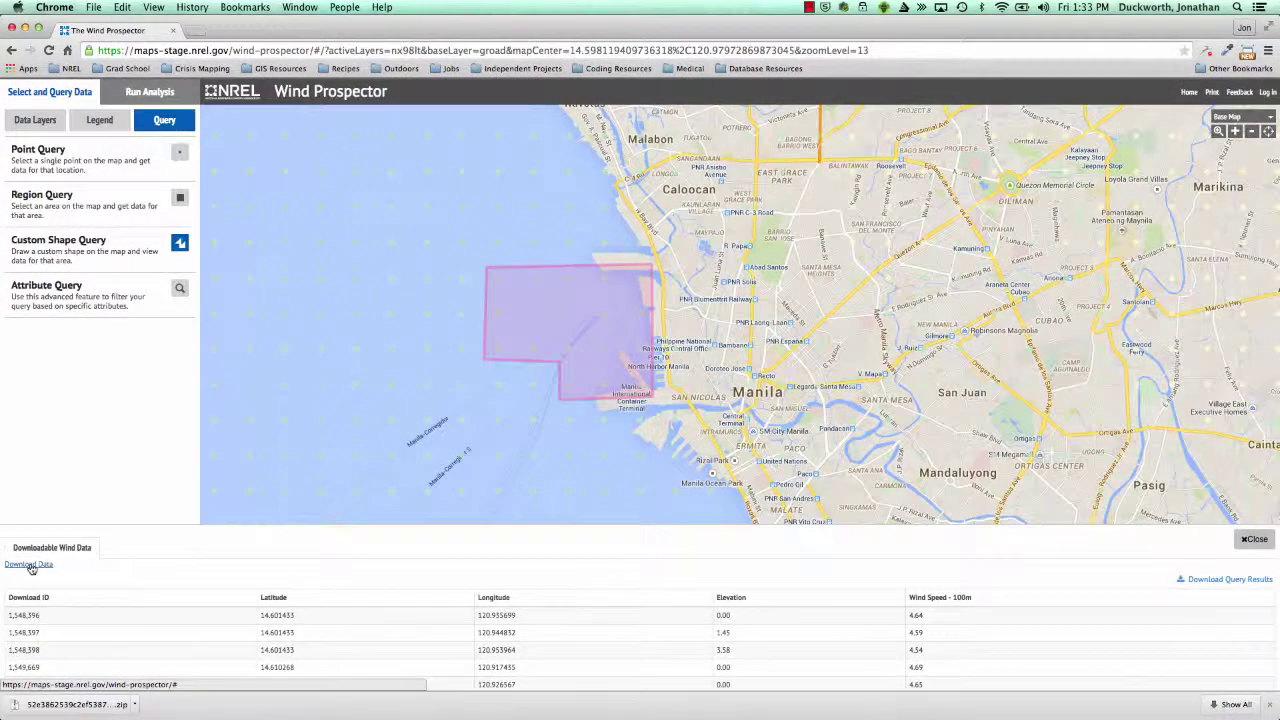
- Download the queried sites' wind data with the Capacity Factor attributes Class 1 at 100m and 80m, Class 2 at 80m and Class 3 at 100m
click(43, 488)
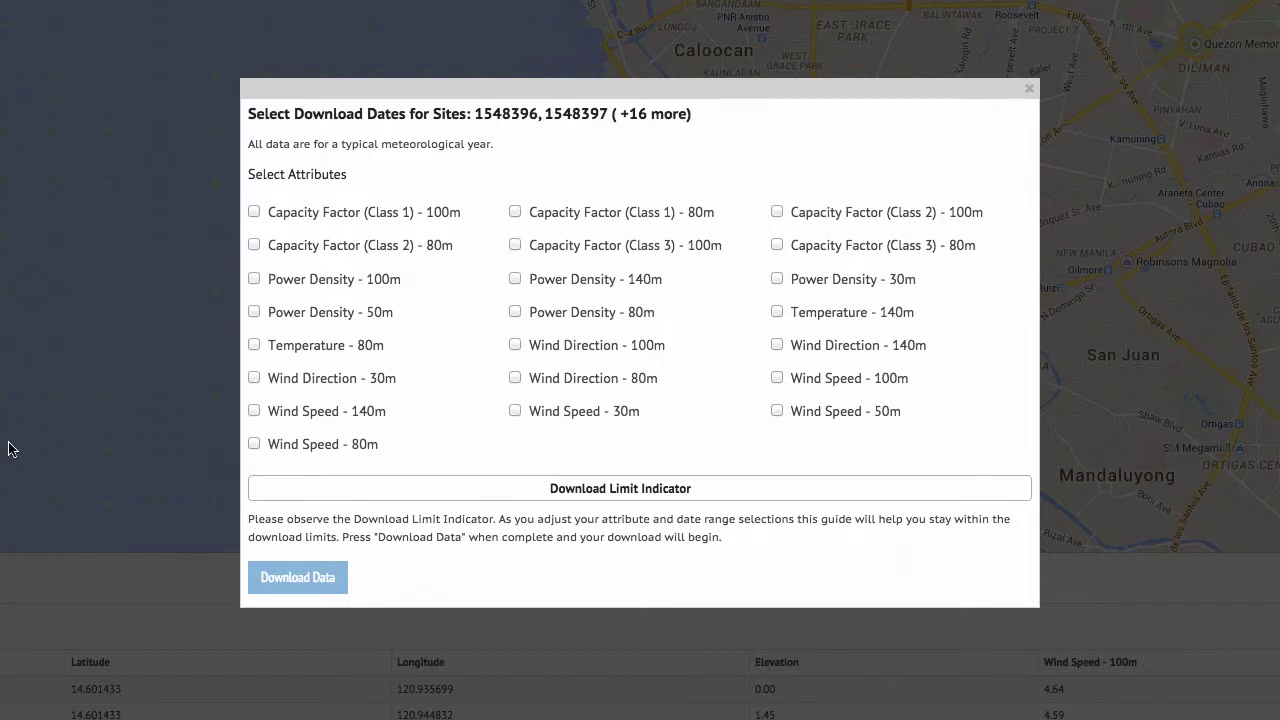
click(254, 213)
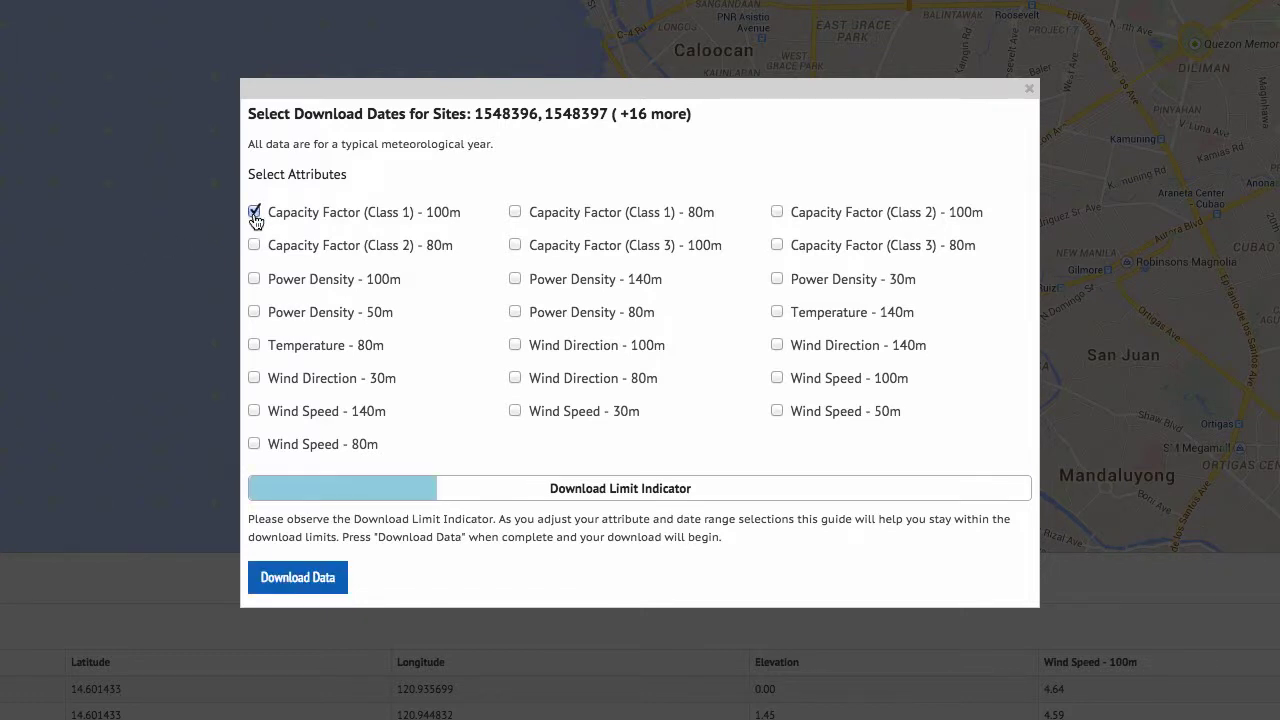
click(255, 245)
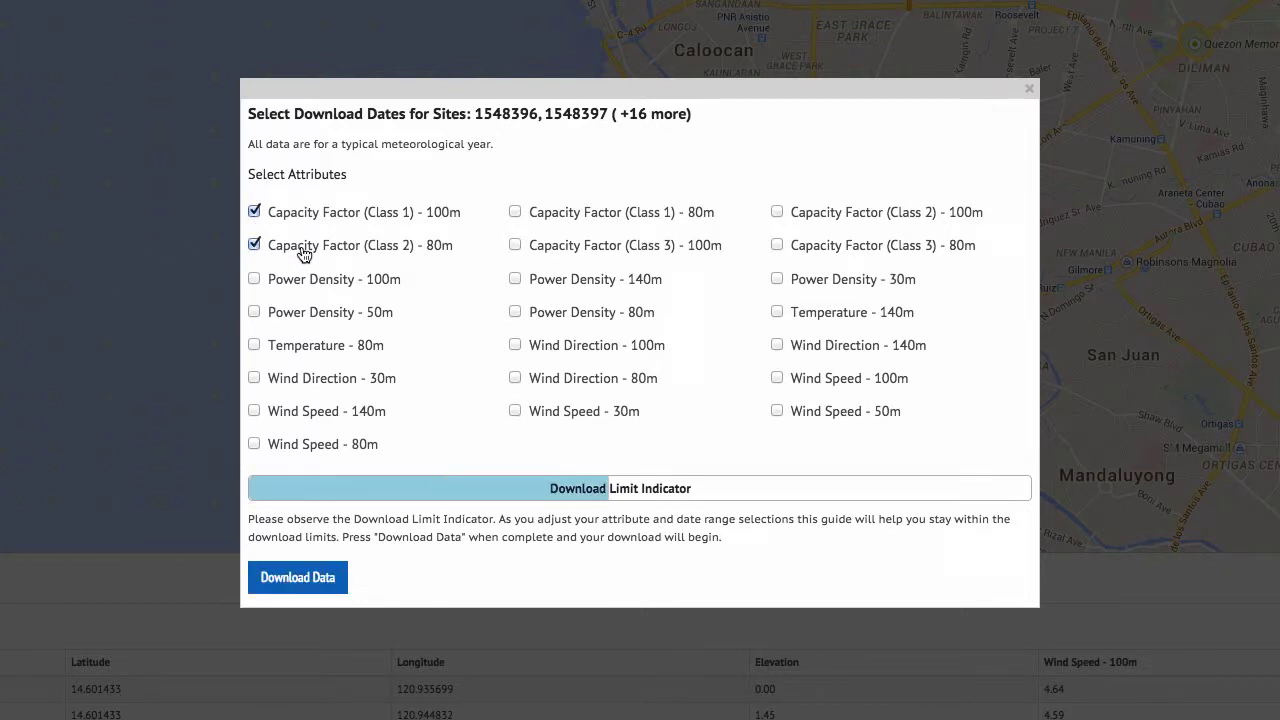
click(514, 246)
click(515, 214)
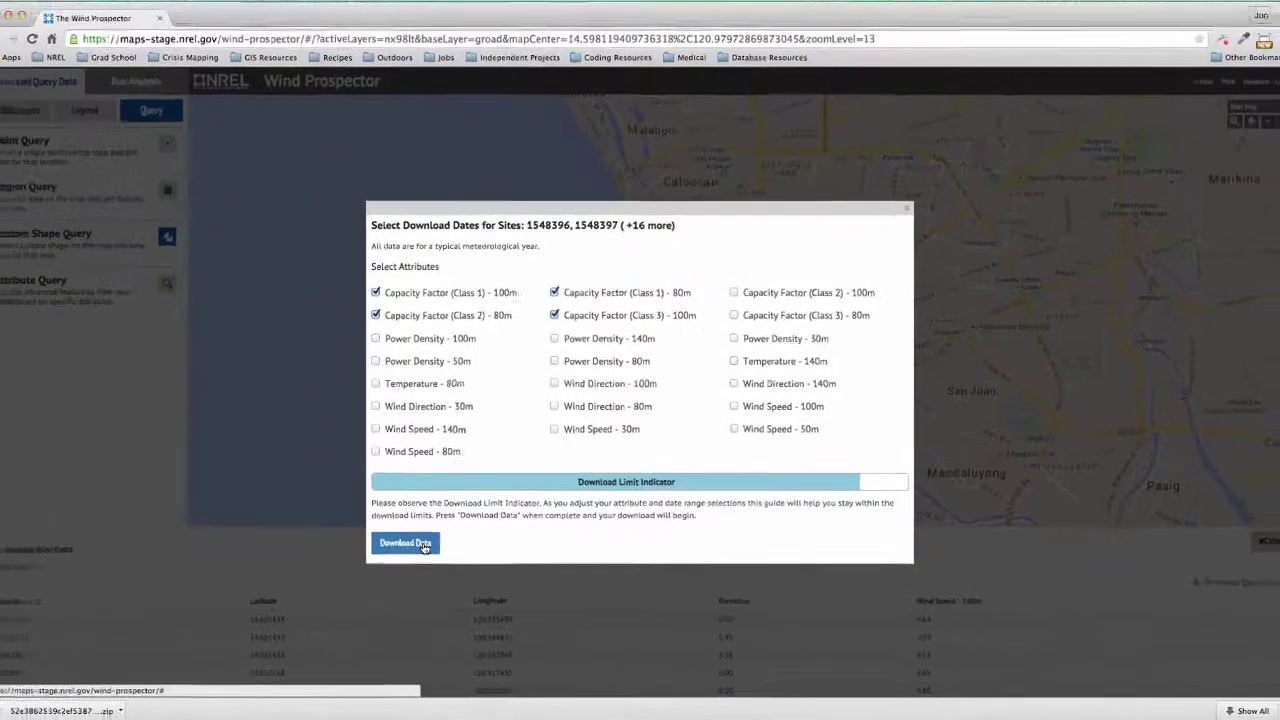
click(297, 577)
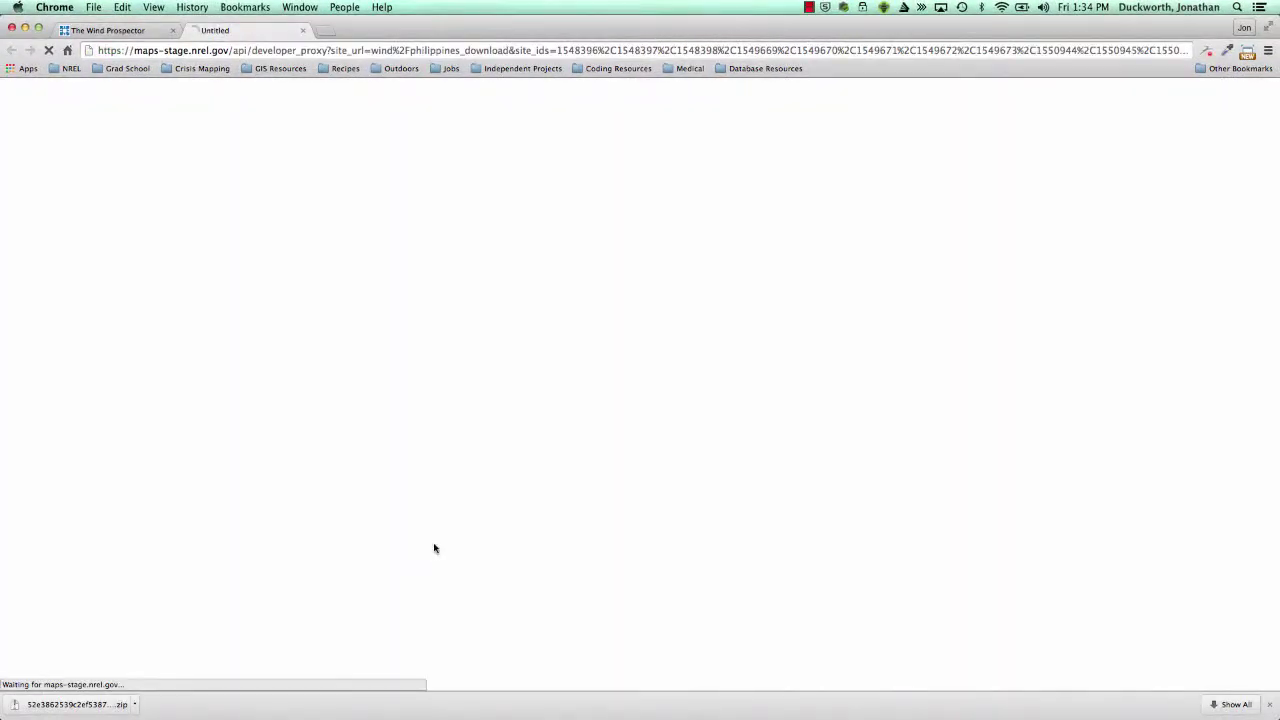